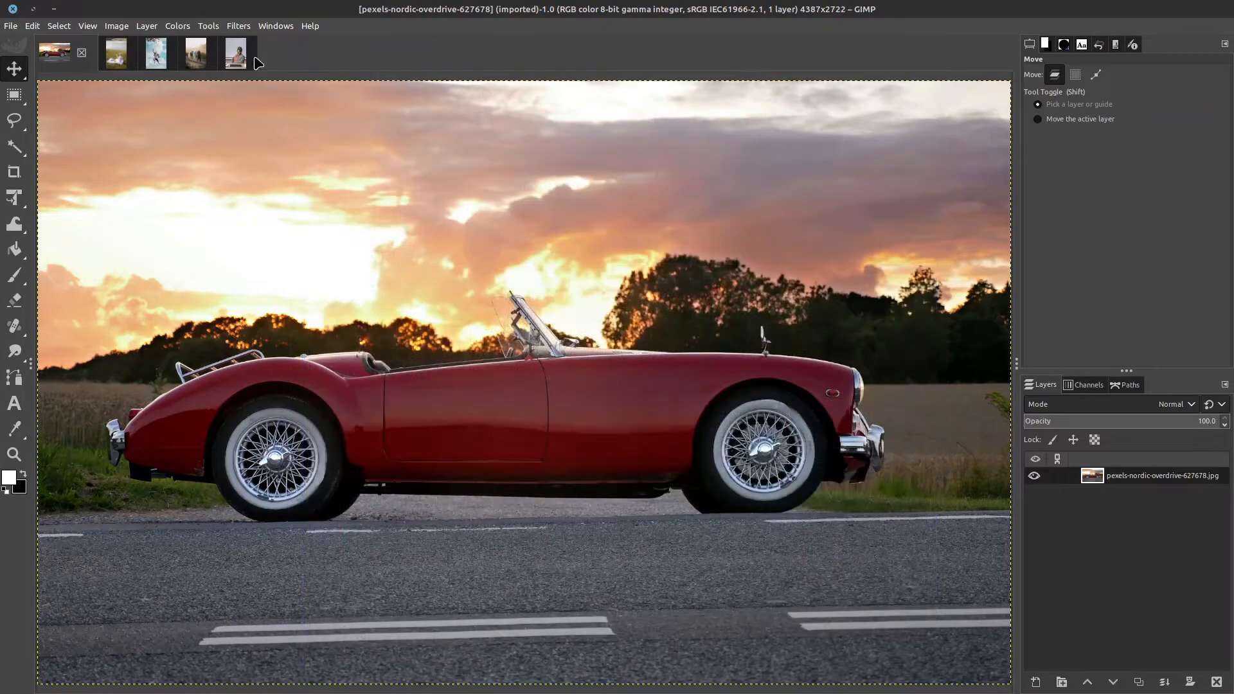
Open the G'MIC-Qt filters, search for "fore" and select the Extract Foreground [Interactive] filter
left_click(239, 25)
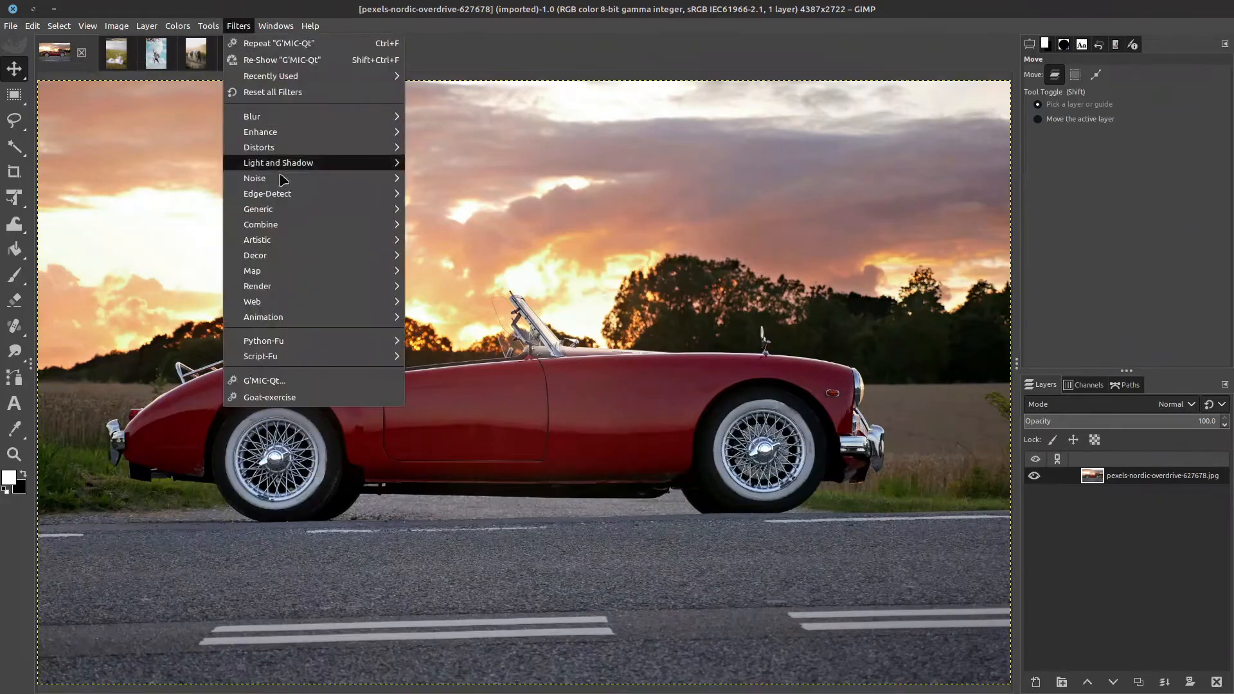
left_click(270, 382)
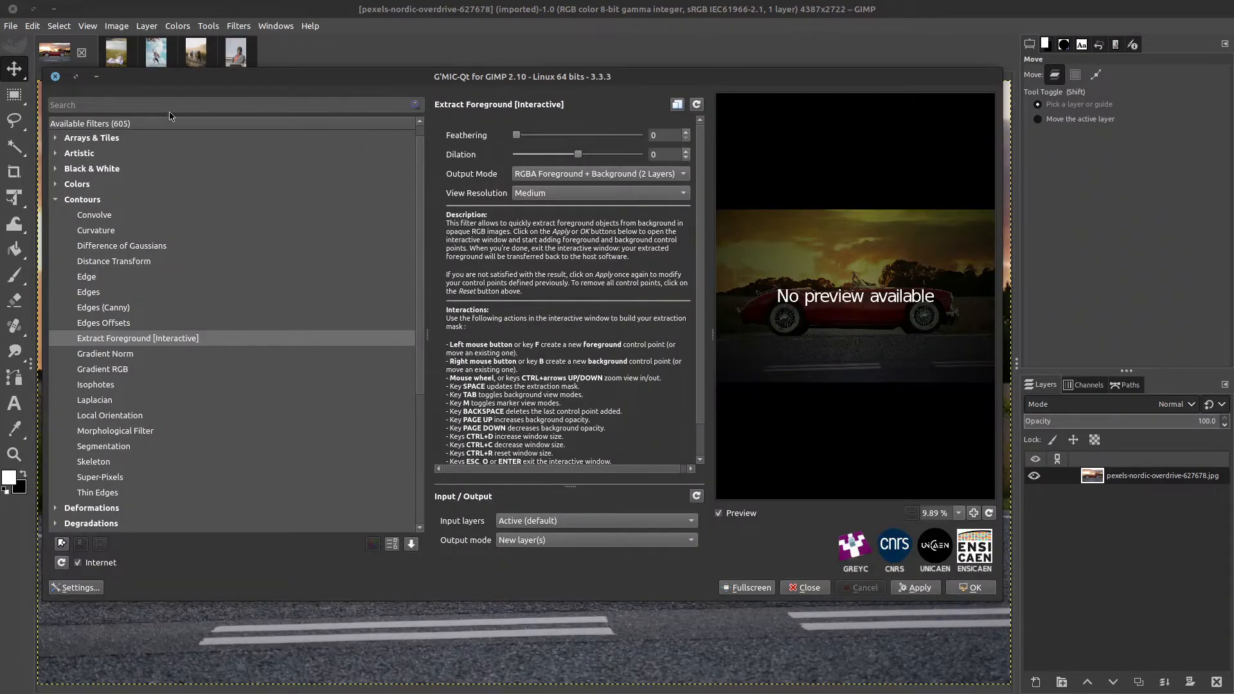
type("fore")
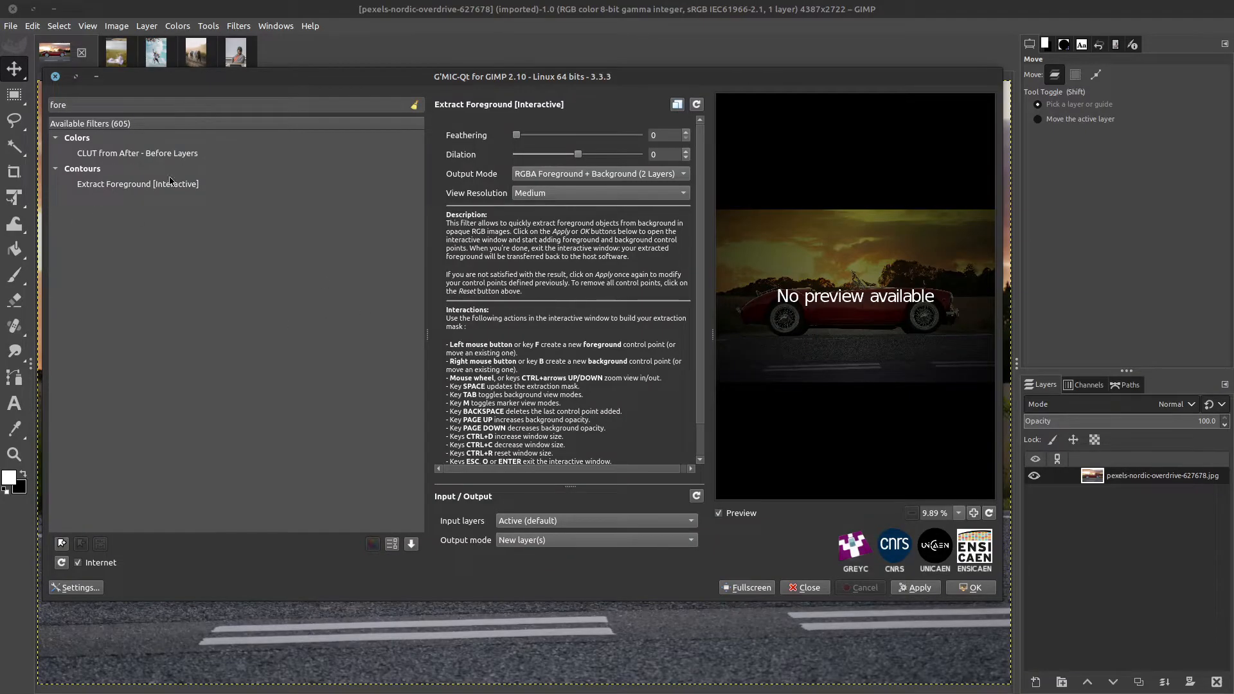
left_click(170, 183)
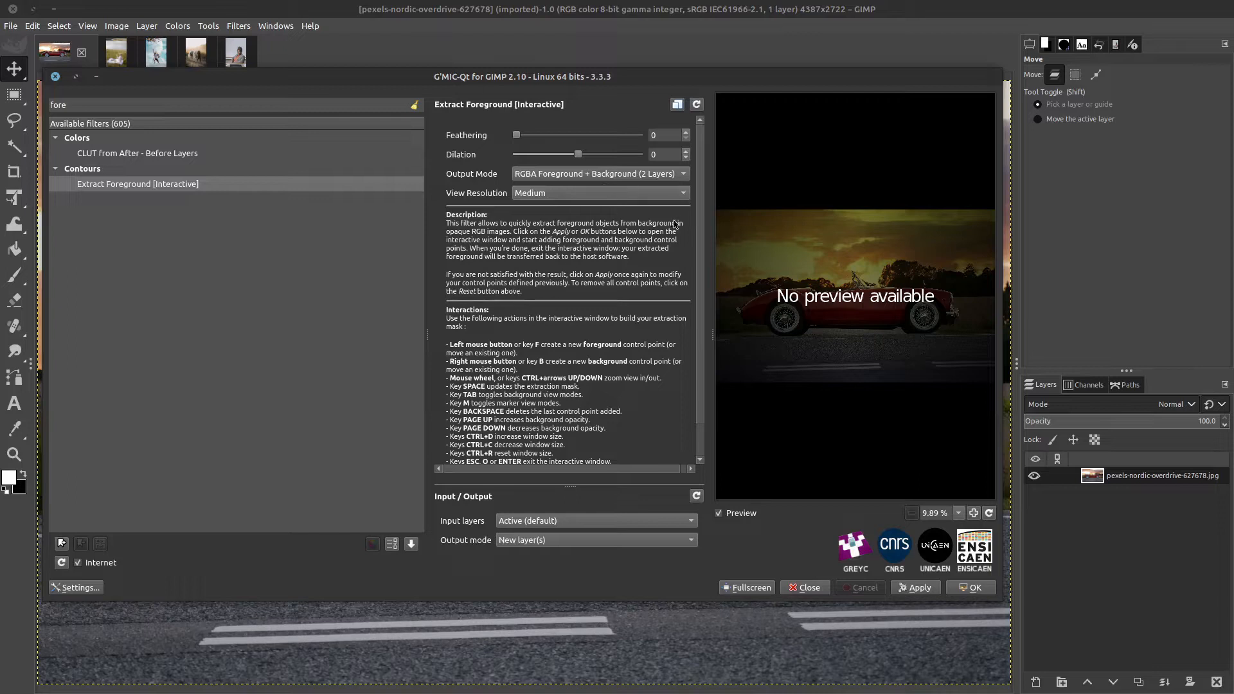
Set feathering to 0.04 and dilation to -1, with RGBA Foreground + Background (2 Layers) output and Medium view resolution
left_click(686, 133)
left_click(686, 158)
left_click(664, 175)
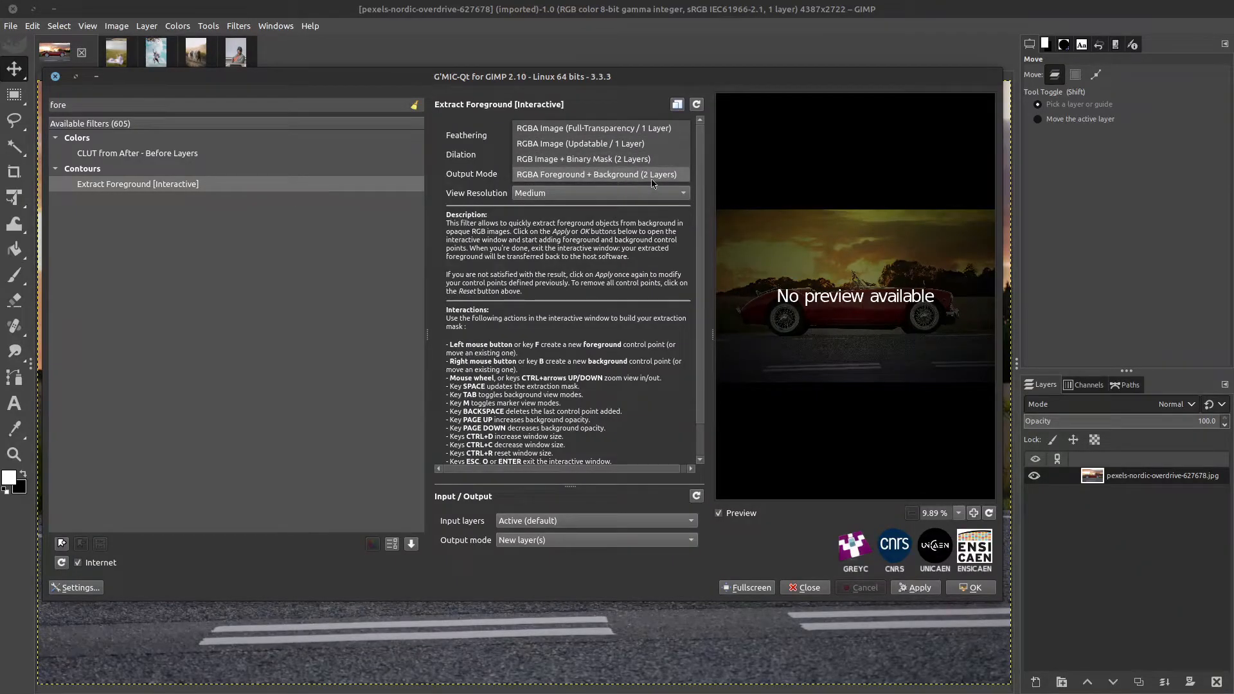
left_click(620, 175)
left_click(592, 195)
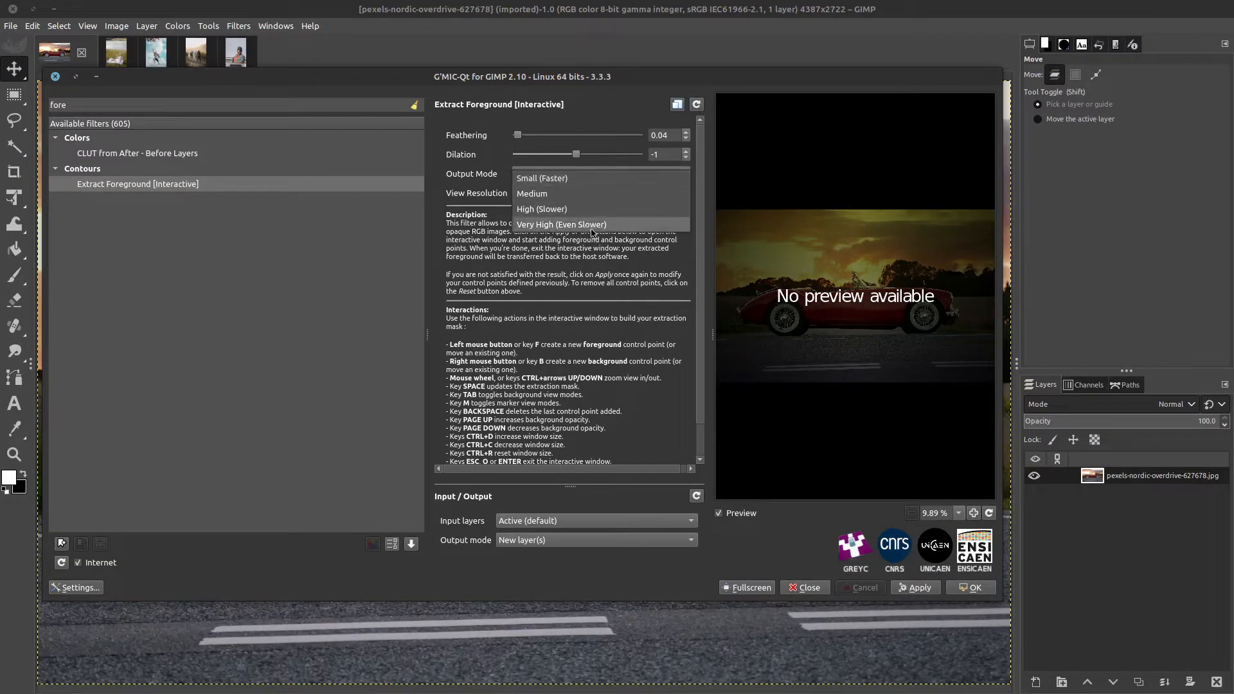
left_click(608, 200)
scroll(491, 171, "down", 1)
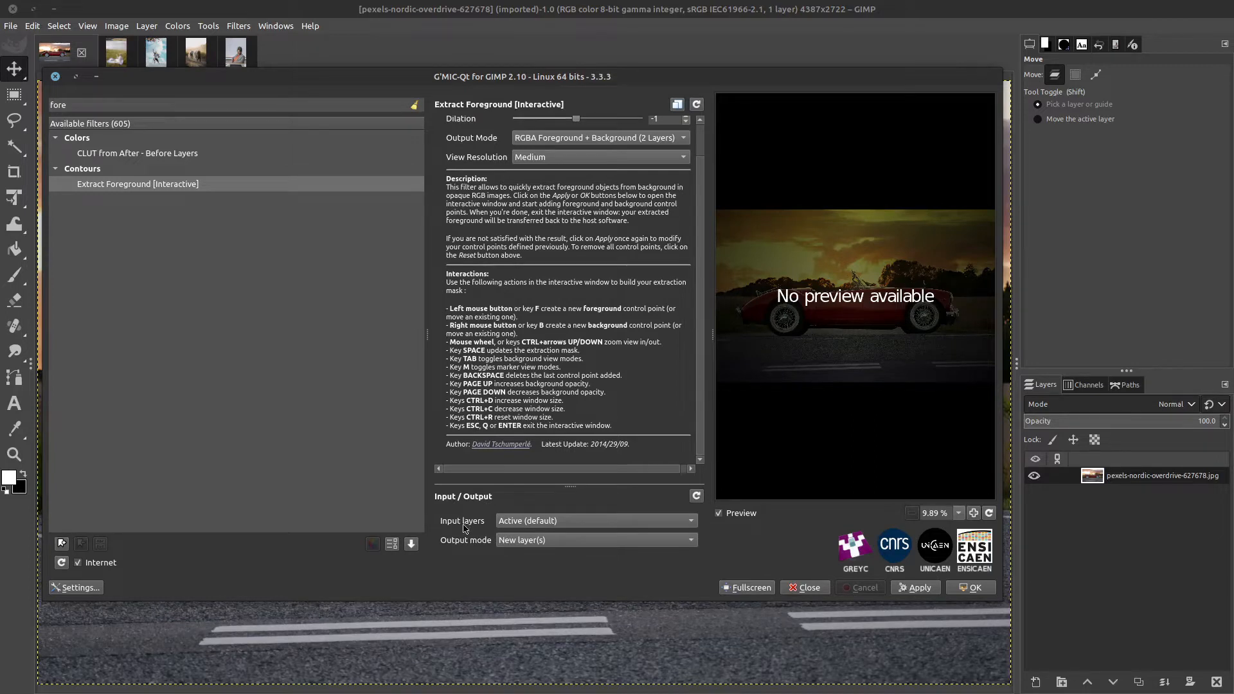
Use Active (default) as input layers and New layer(s) as output mode, and launch the interactive foreground extraction
left_click(583, 524)
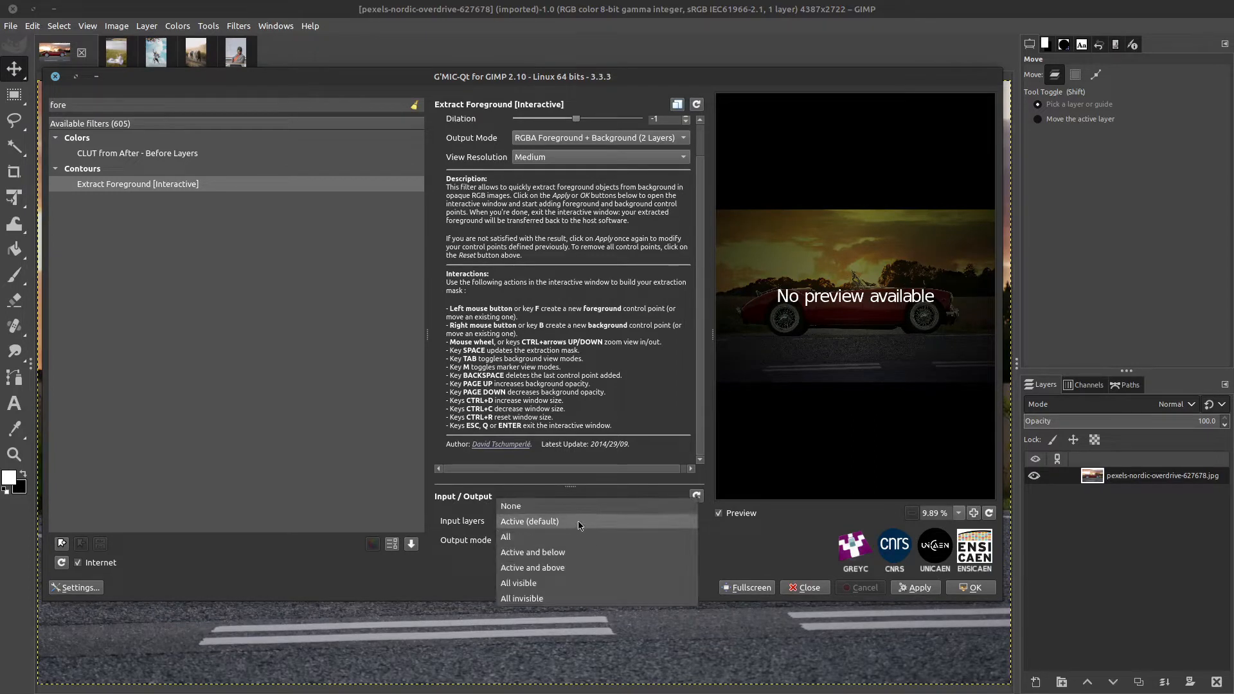
left_click(580, 522)
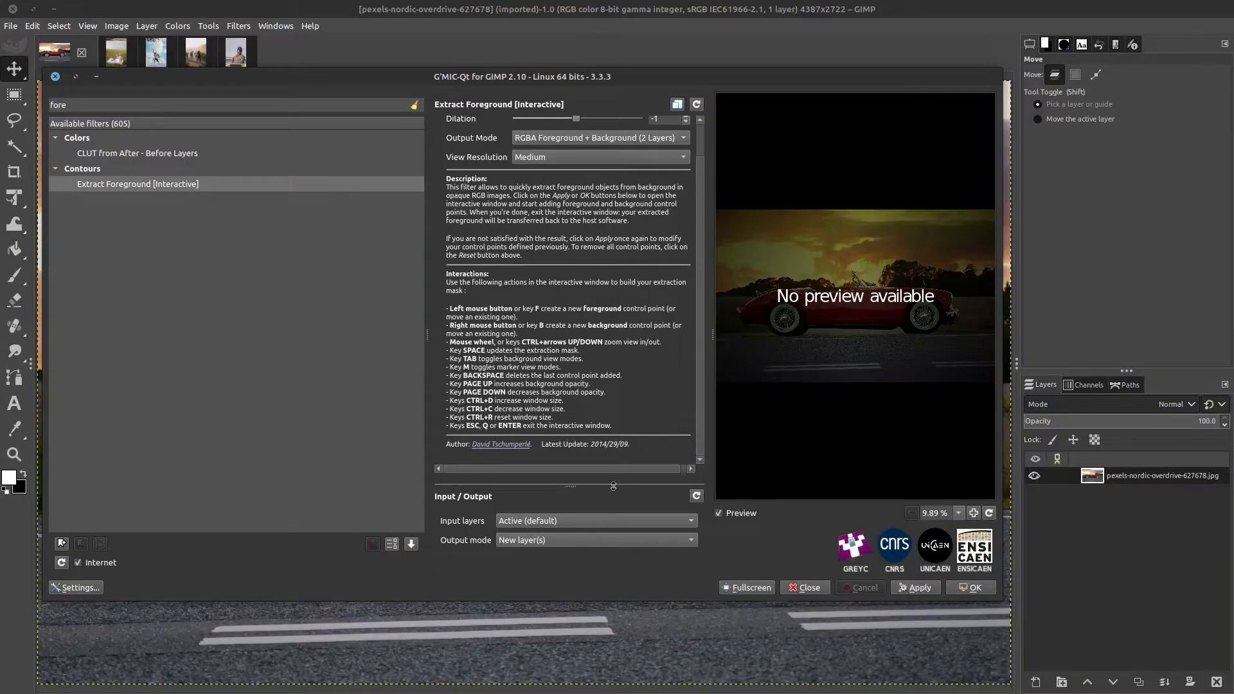
left_click(551, 543)
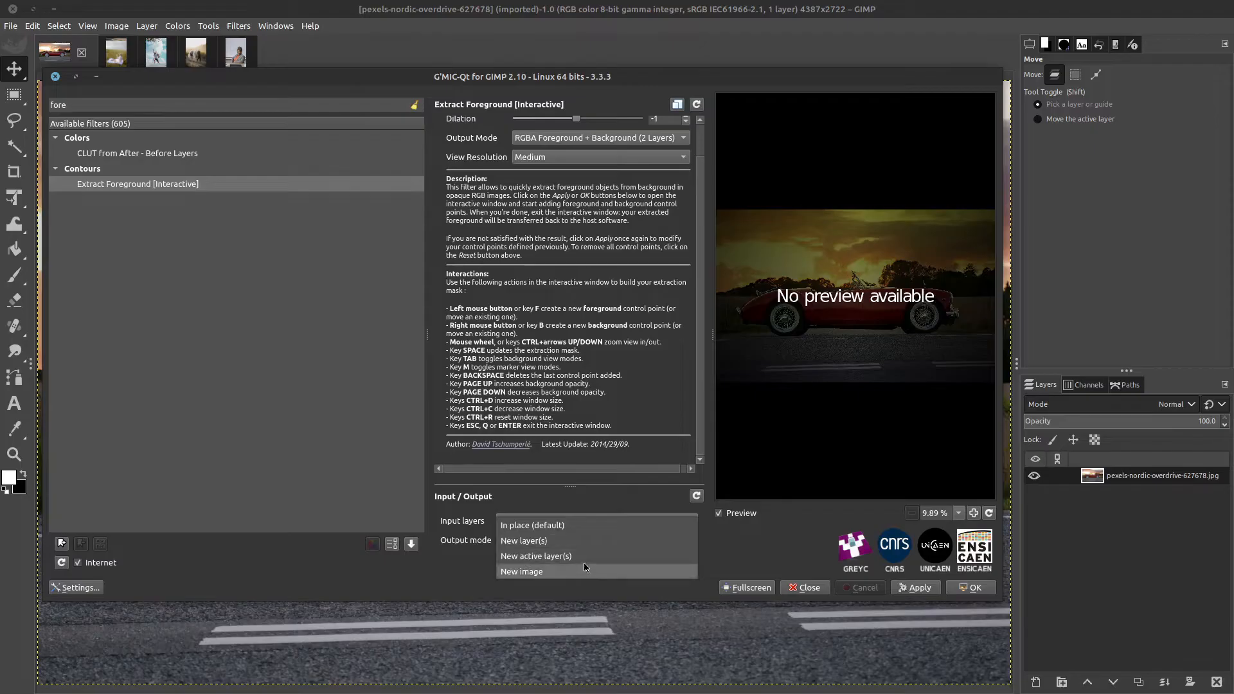
left_click(586, 541)
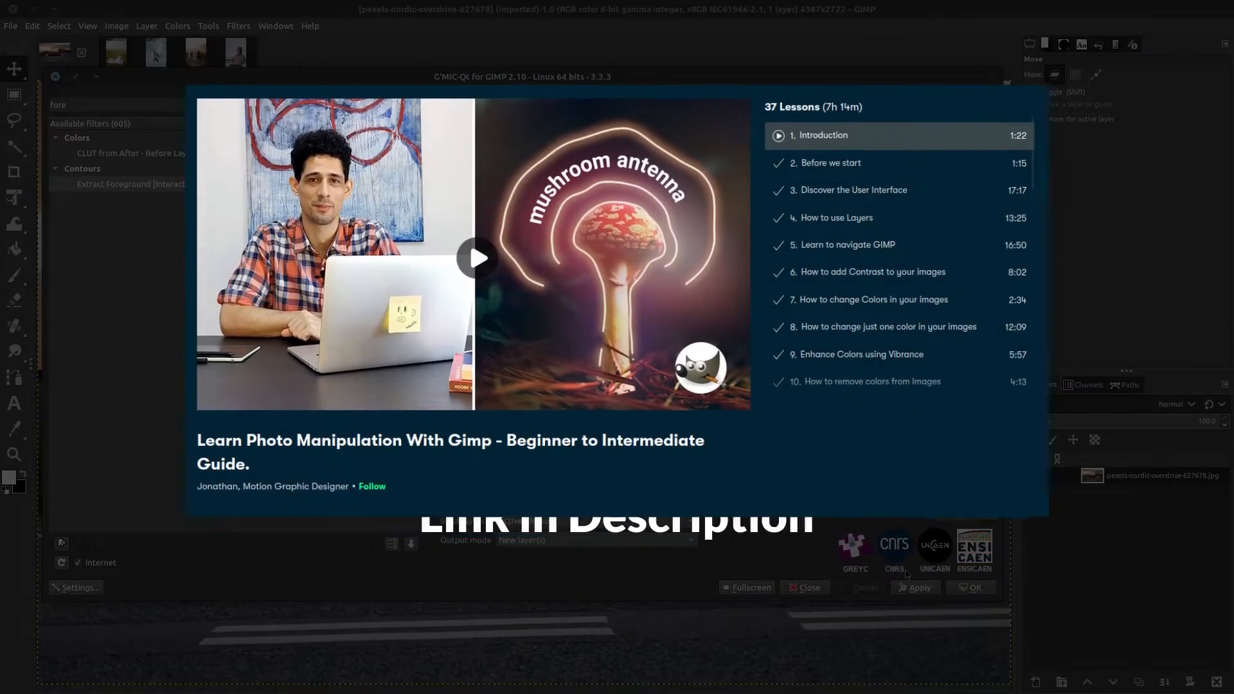
left_click(931, 589)
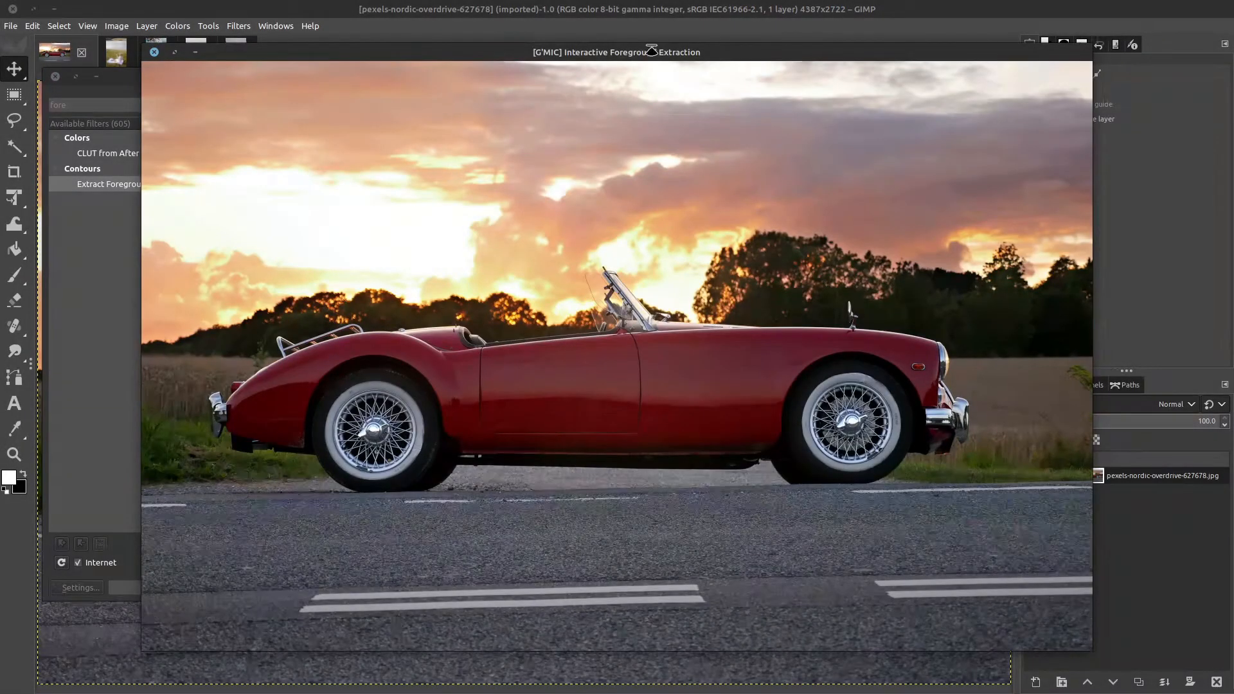
left_click_drag(651, 50, 667, 64)
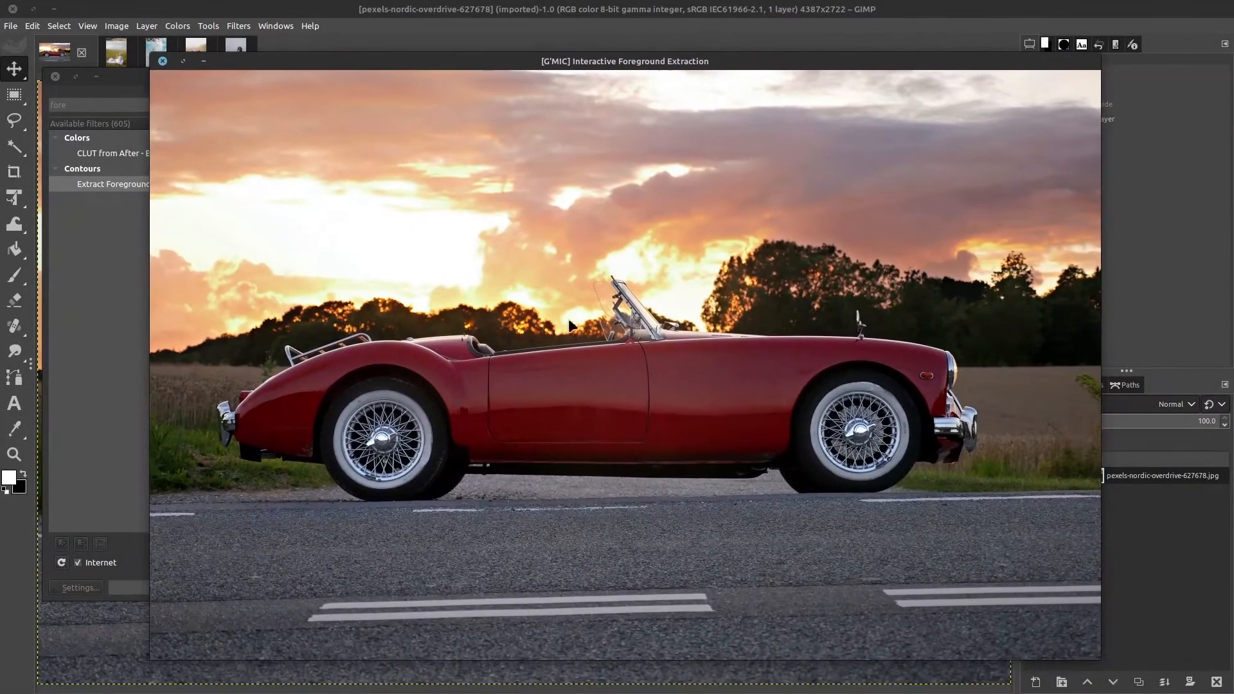
Place foreground points on the car's rear bumper and the lower rear edge of the body
left_click(238, 419)
left_click(223, 434)
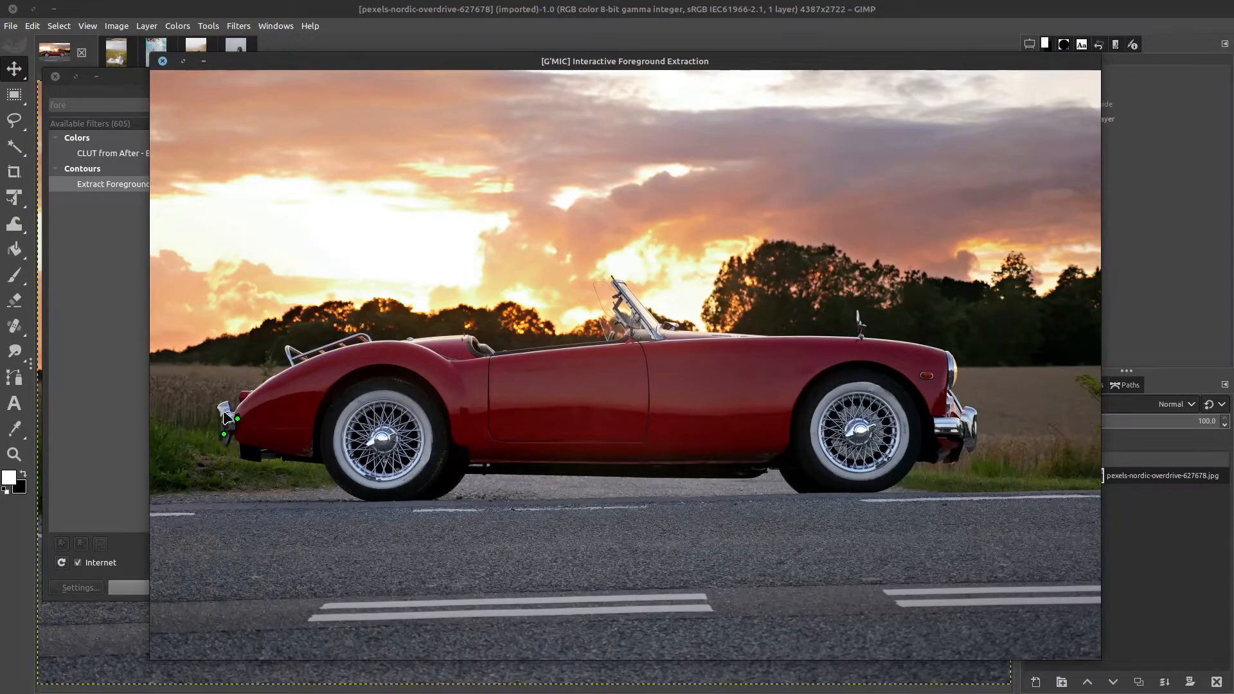
left_click(224, 409)
left_click(251, 445)
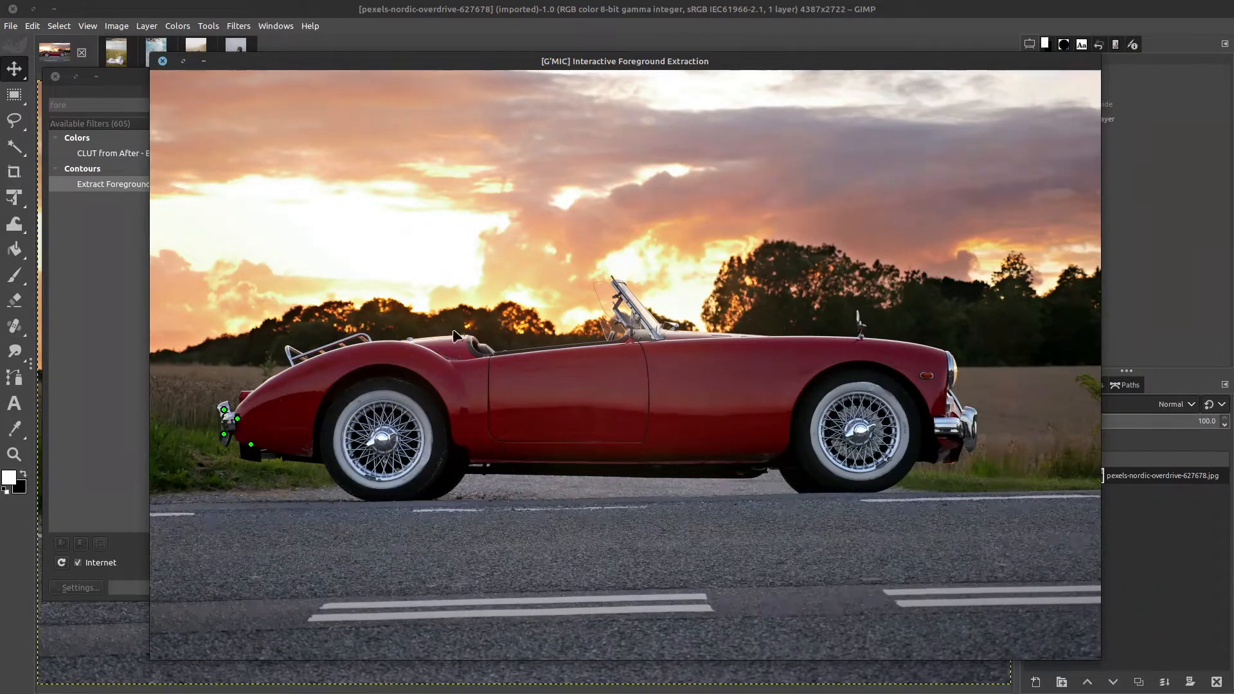
Place foreground points on the car's headlight and around its front bumper
left_click(954, 369)
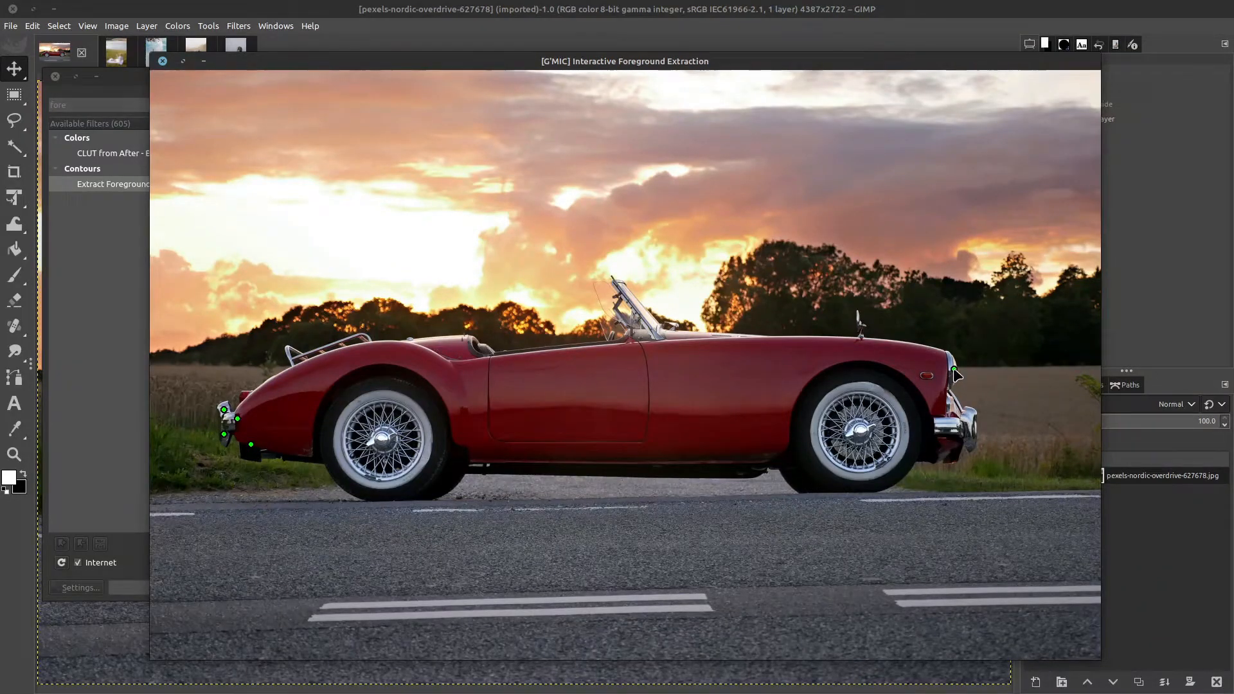
left_click(972, 416)
left_click(972, 438)
left_click(951, 446)
left_click(956, 428)
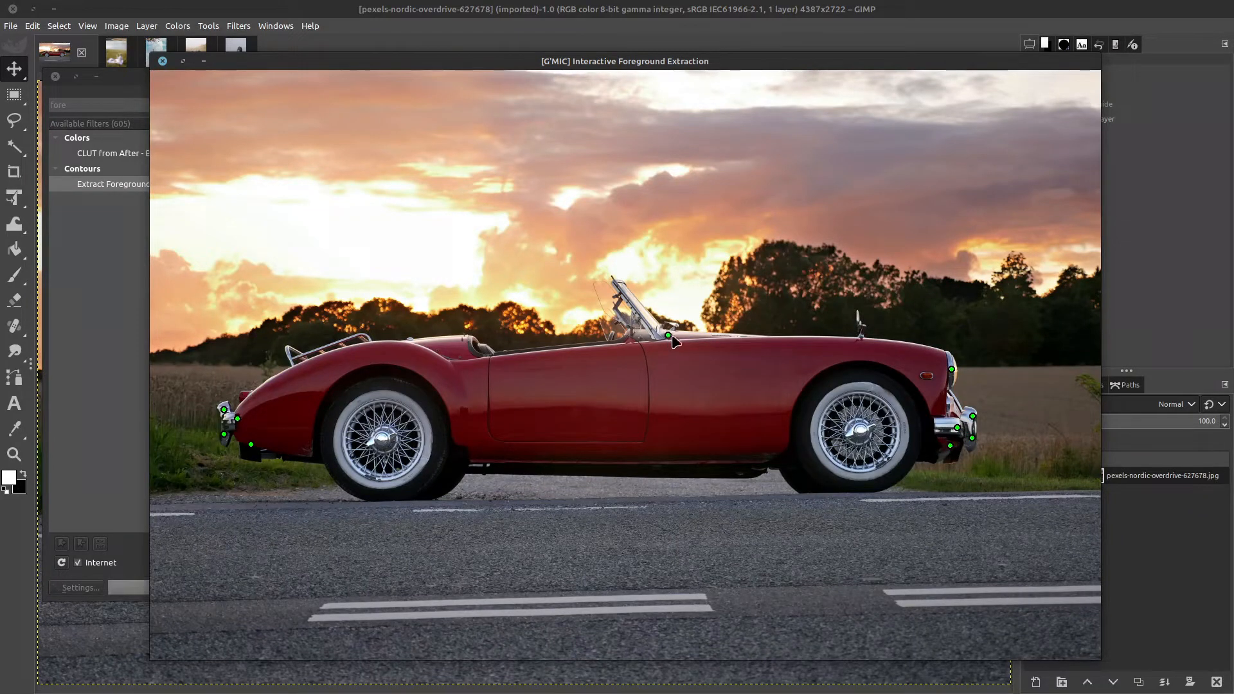
Place foreground points around the cockpit, behind the seat and at the base of the windscreen
left_click(484, 349)
left_click(462, 339)
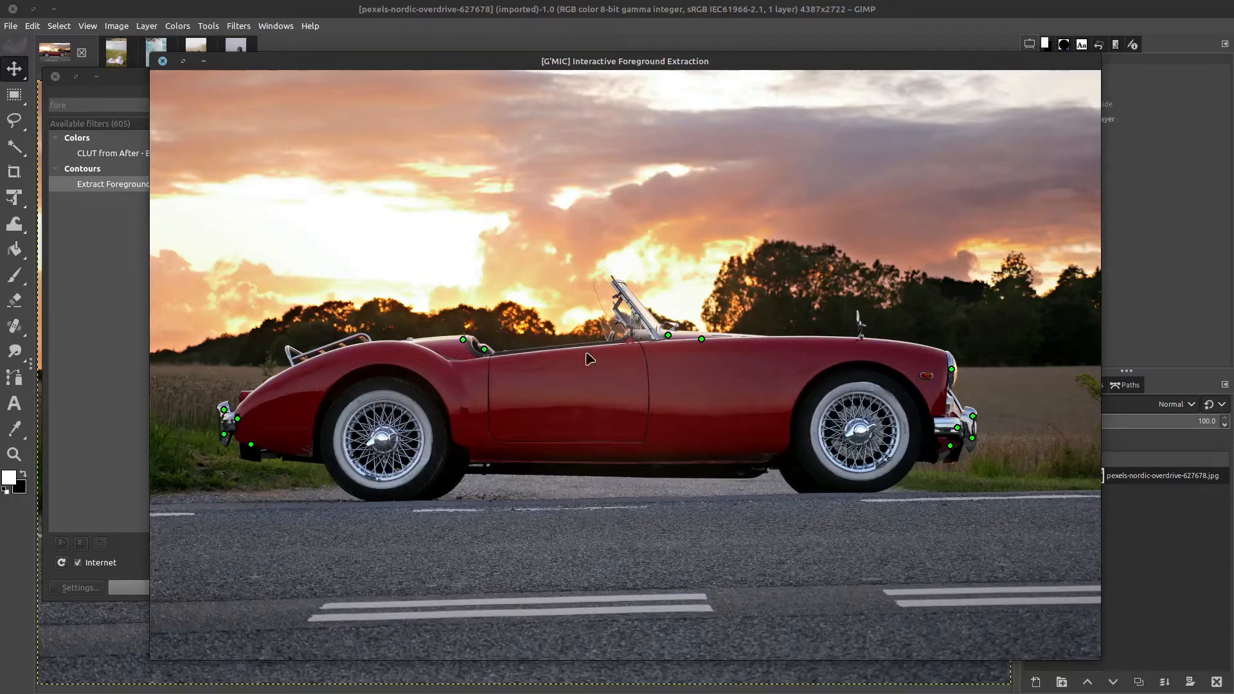
left_click(641, 336)
Add foreground points on both lower wheel rims, below the headlight, and along the front fender, hood and rear fender
left_click(388, 485)
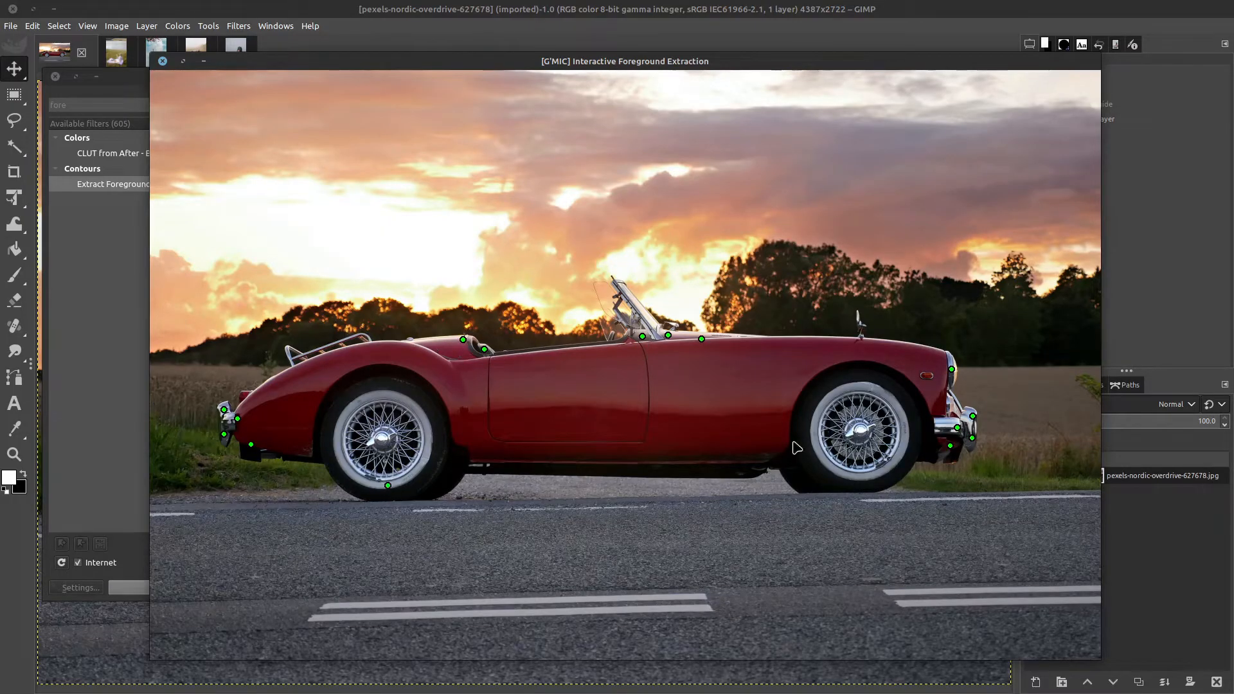
left_click(865, 478)
left_click(954, 404)
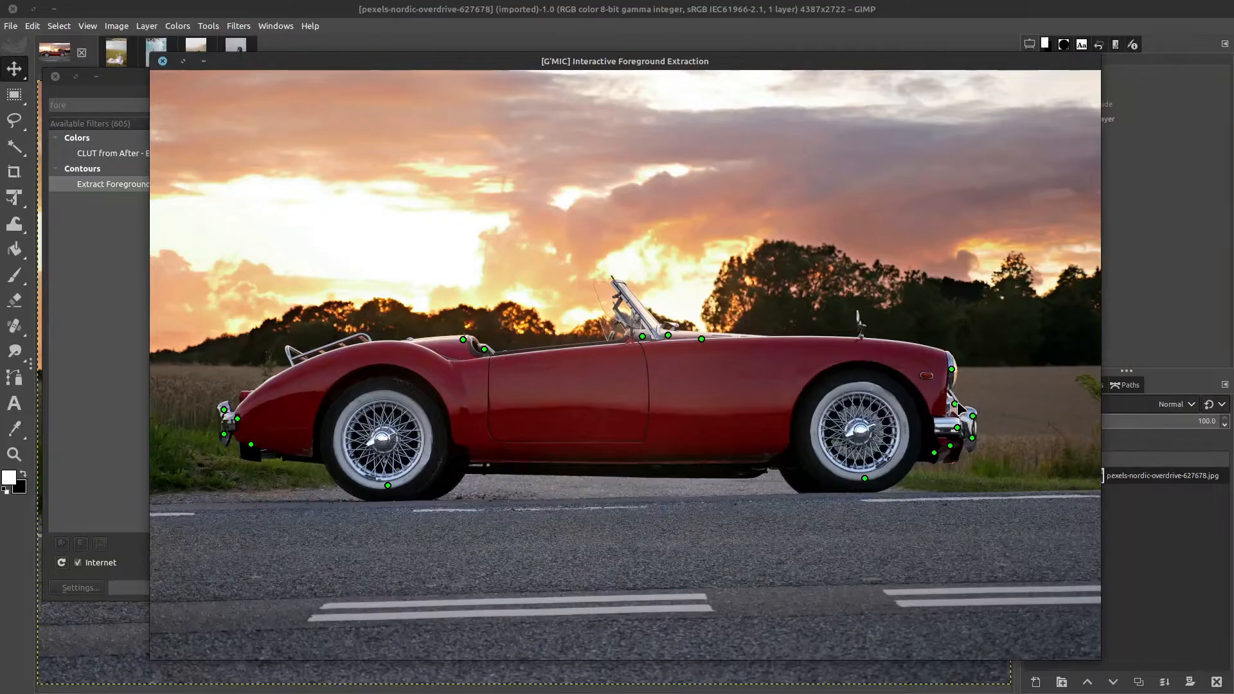
left_click(928, 374)
left_click(862, 342)
left_click(351, 357)
left_click(247, 395)
Place background points in the field, sky, road and grass around the car, and update the extraction mask
right_click(1084, 354)
right_click(725, 206)
right_click(249, 575)
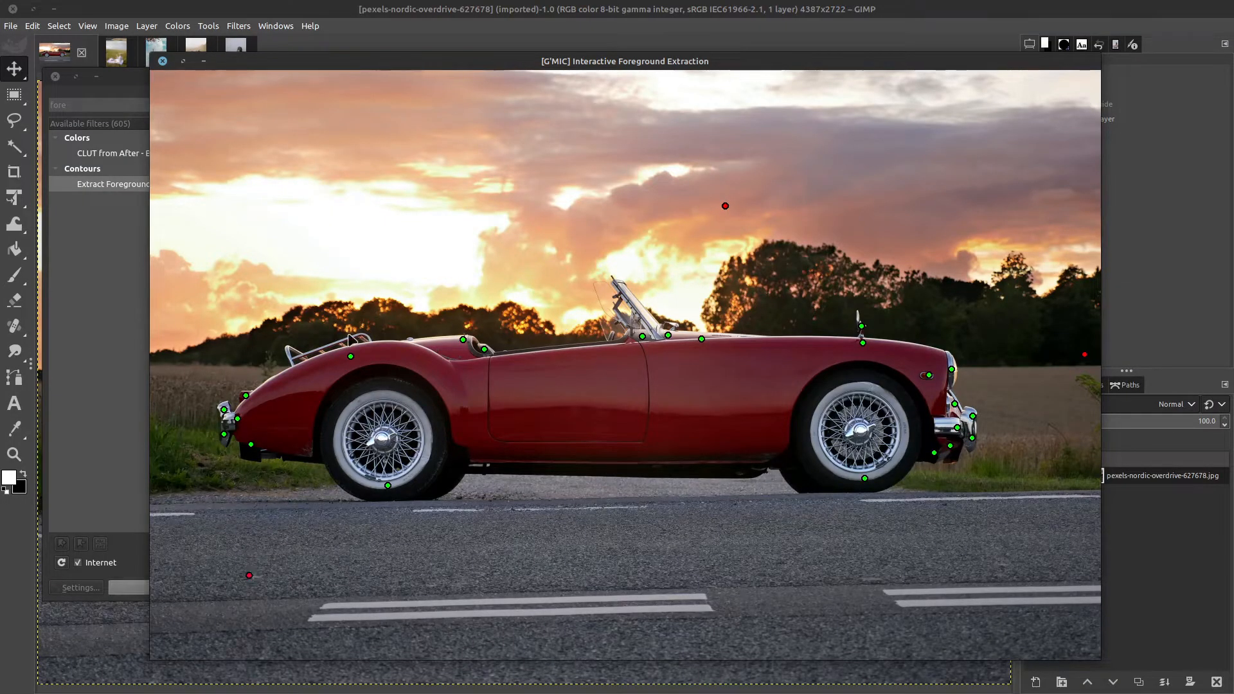
right_click(160, 444)
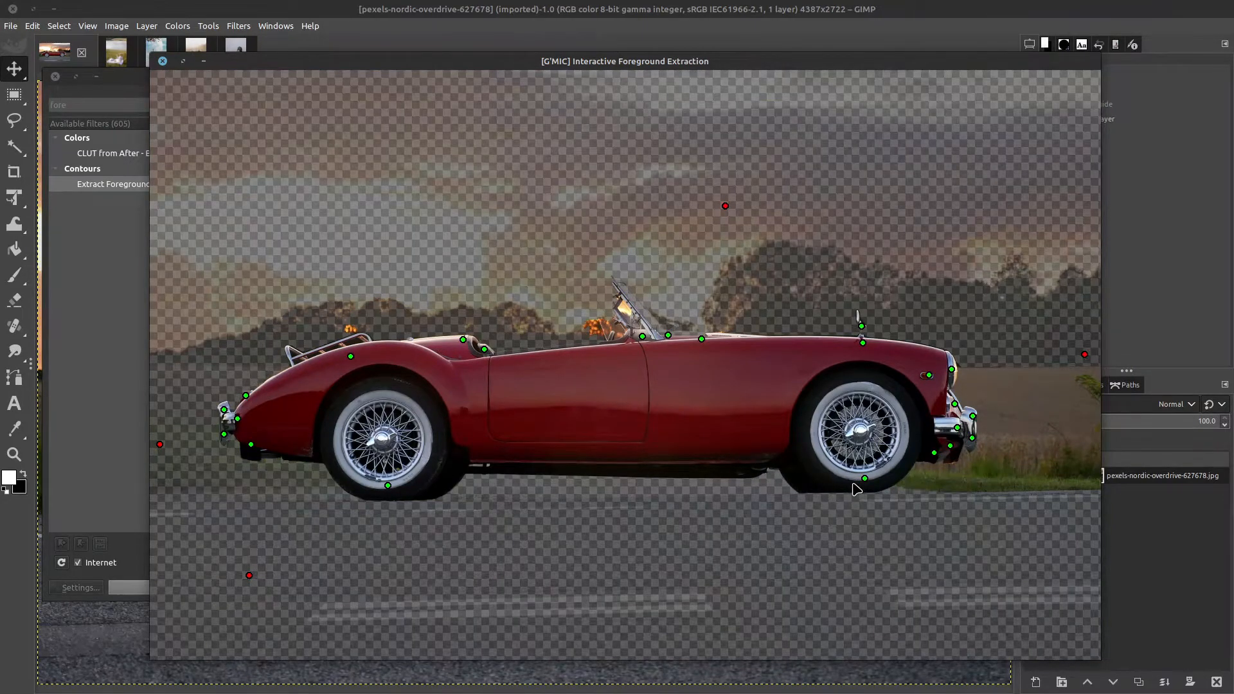
Switch the preview to a white background, correct the mask with a background point in the field and foreground points near the front bumper, and finish the extraction
key("Tab")
key("Tab")
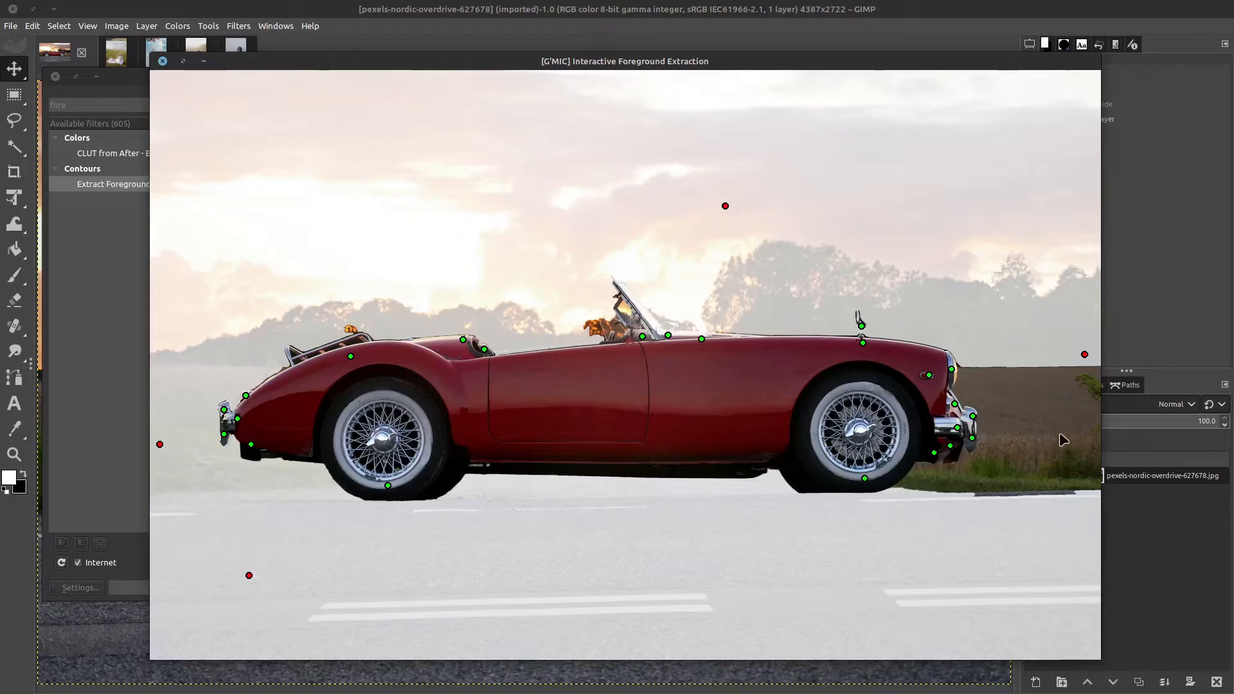
right_click(1040, 372)
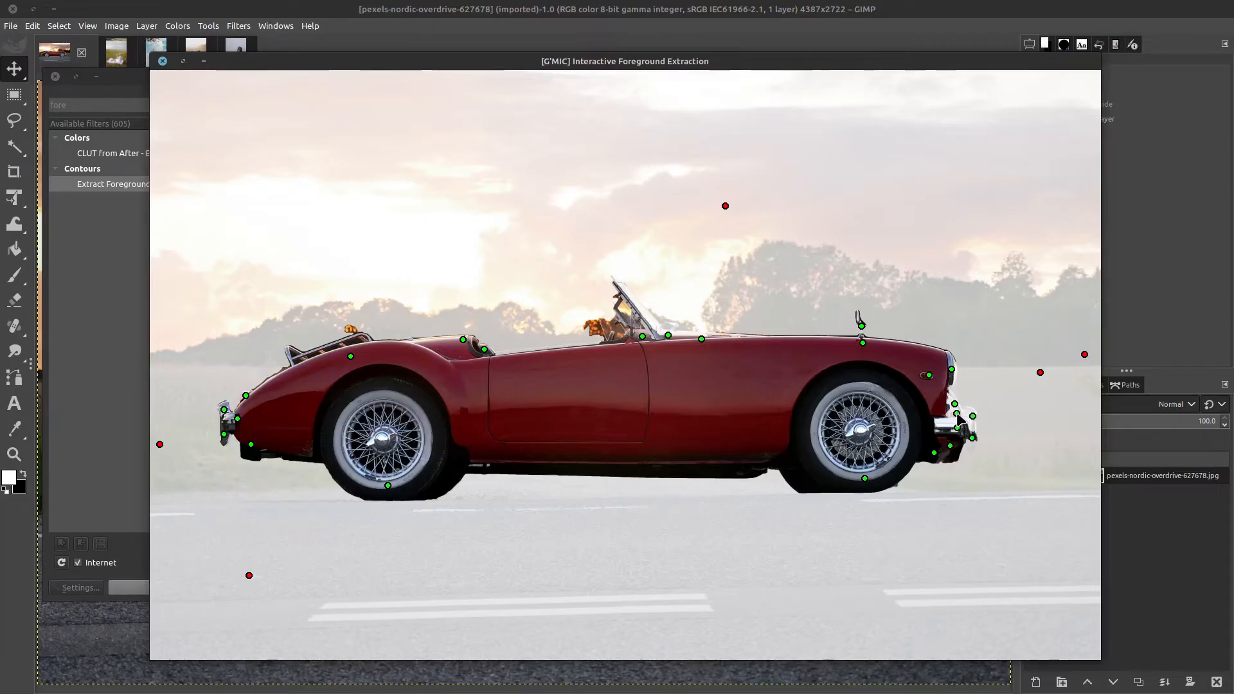
left_click(945, 421)
left_click(954, 404)
left_click(949, 394)
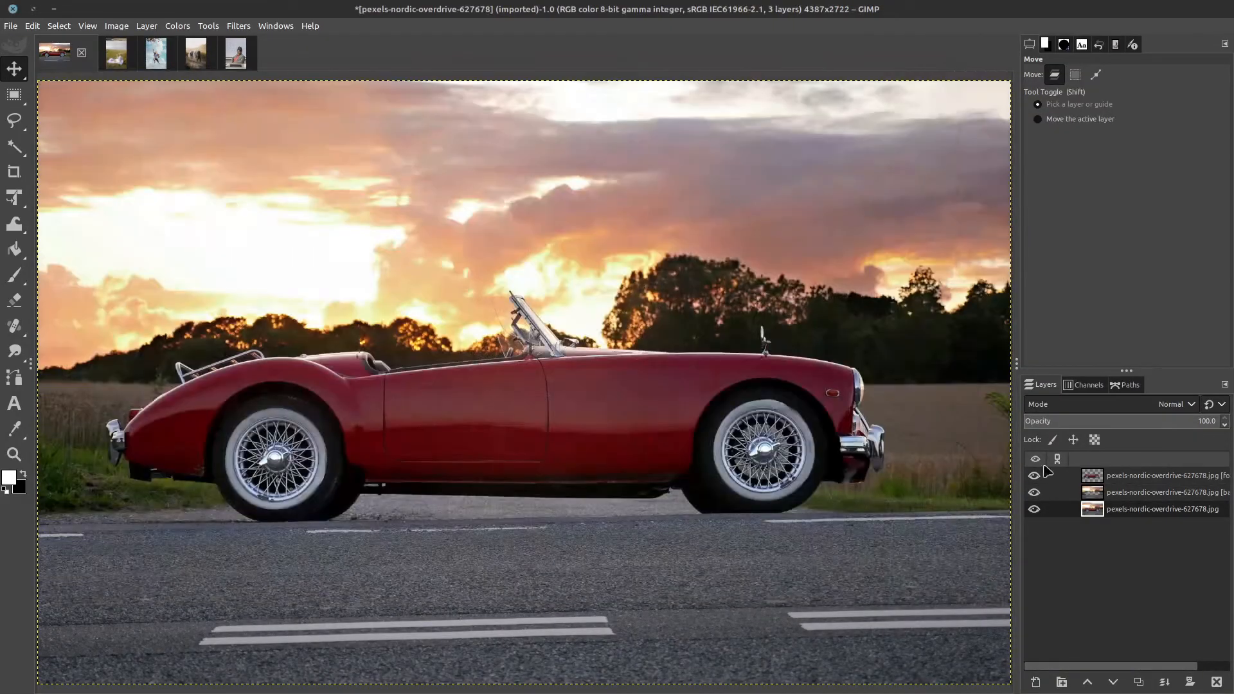
Inspect the extracted car layer and the cut-out background layer separately by toggling layer visibility
left_click(1033, 509)
left_click(1033, 492)
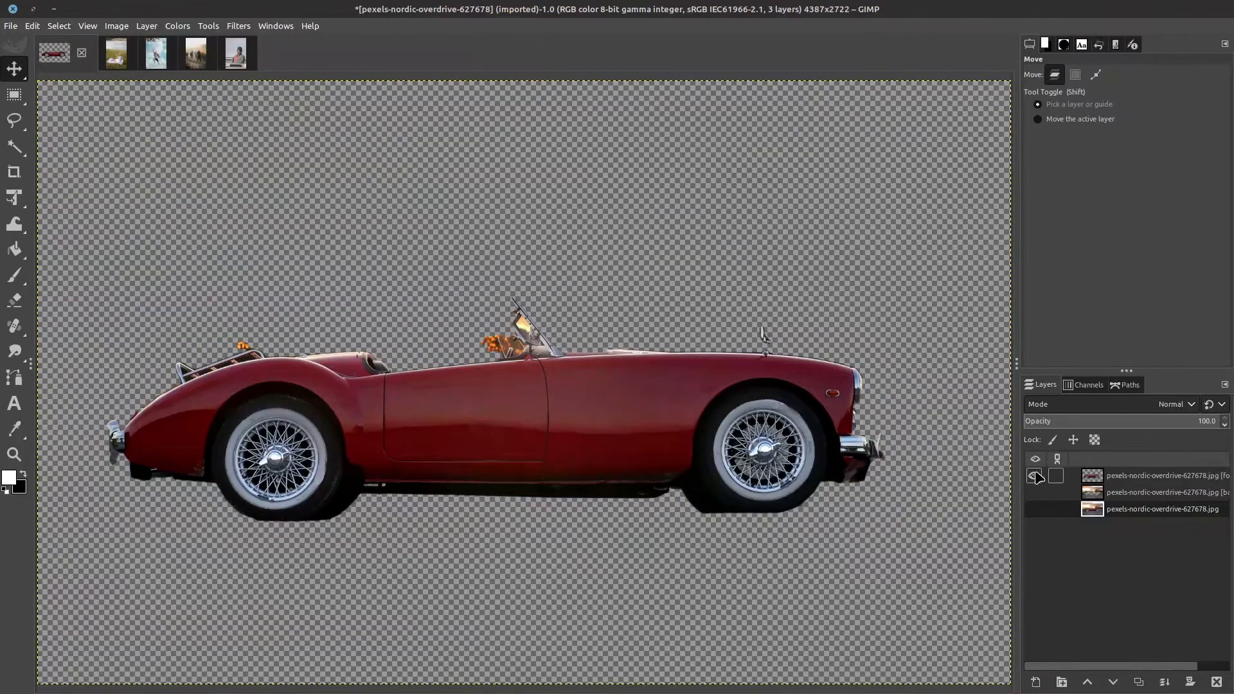
left_click(1034, 492, "shift")
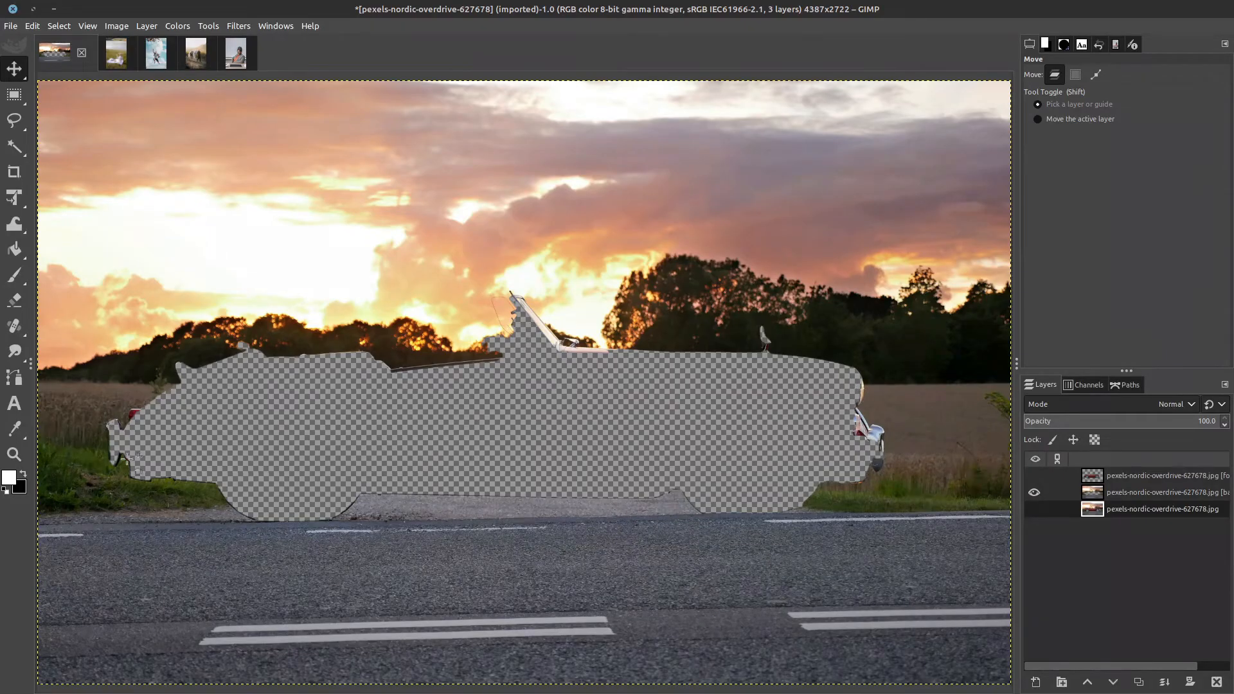
left_click(1034, 509)
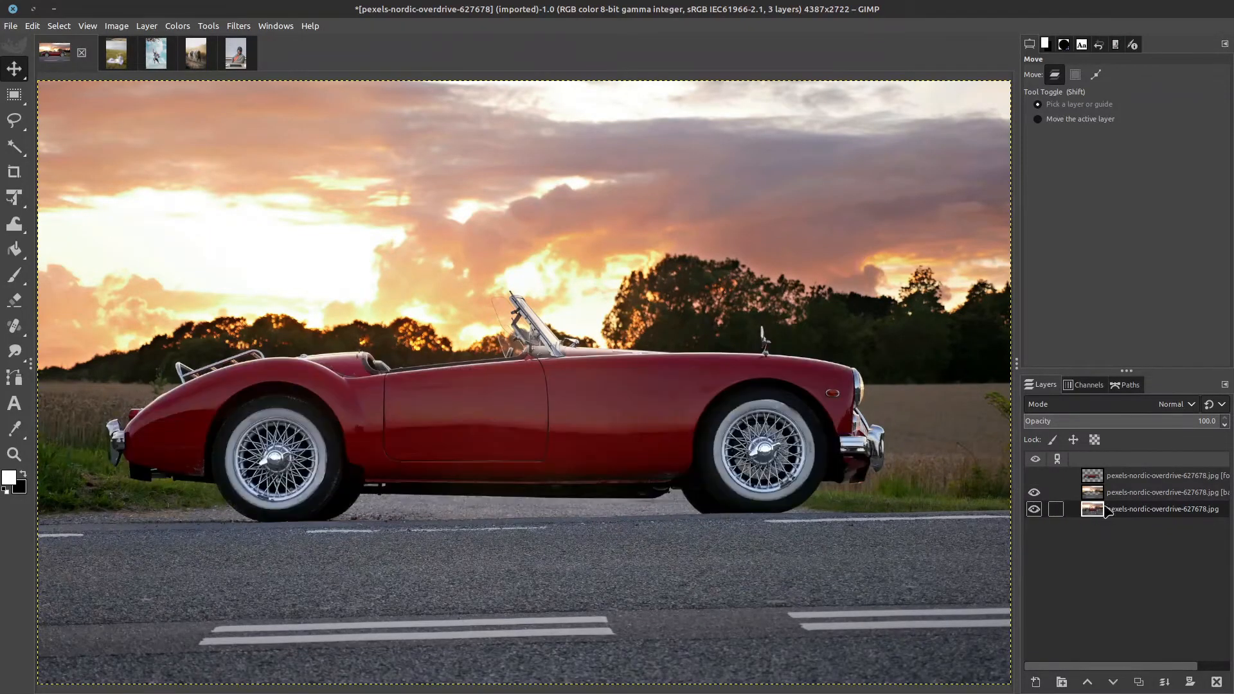
Show the extracted foreground layer and load its alpha as a selection around the car
left_click(1085, 478)
left_click(1034, 476)
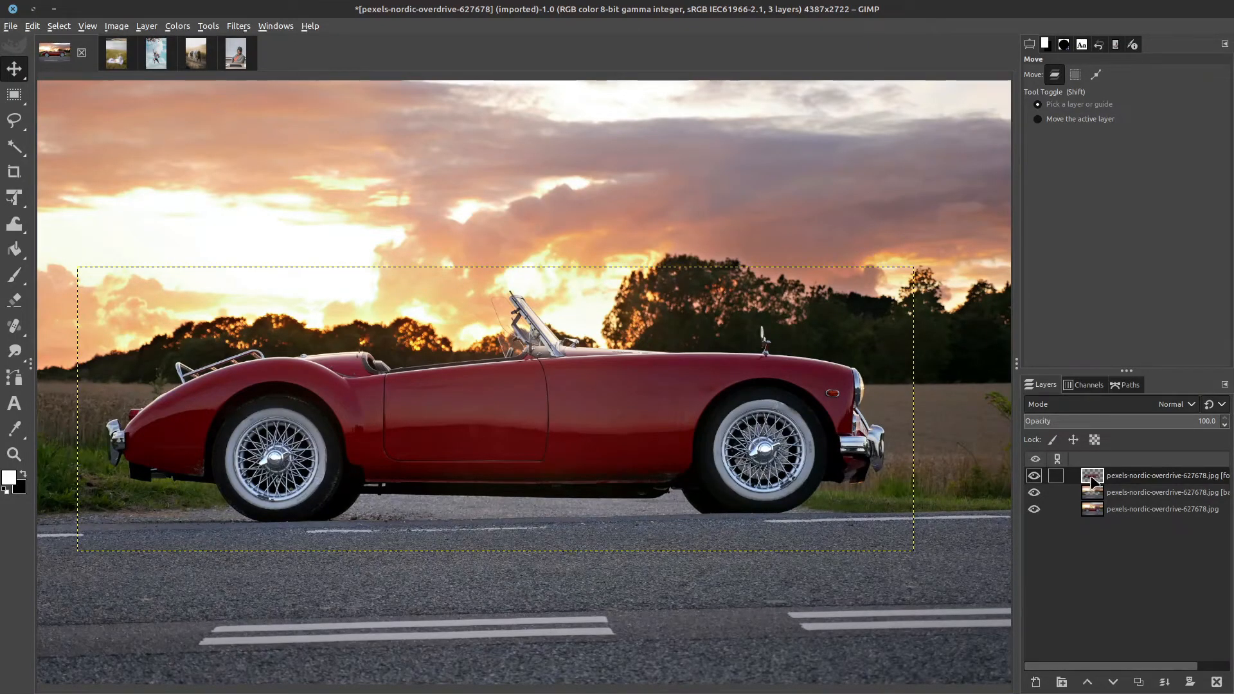
left_click(1094, 479, "alt")
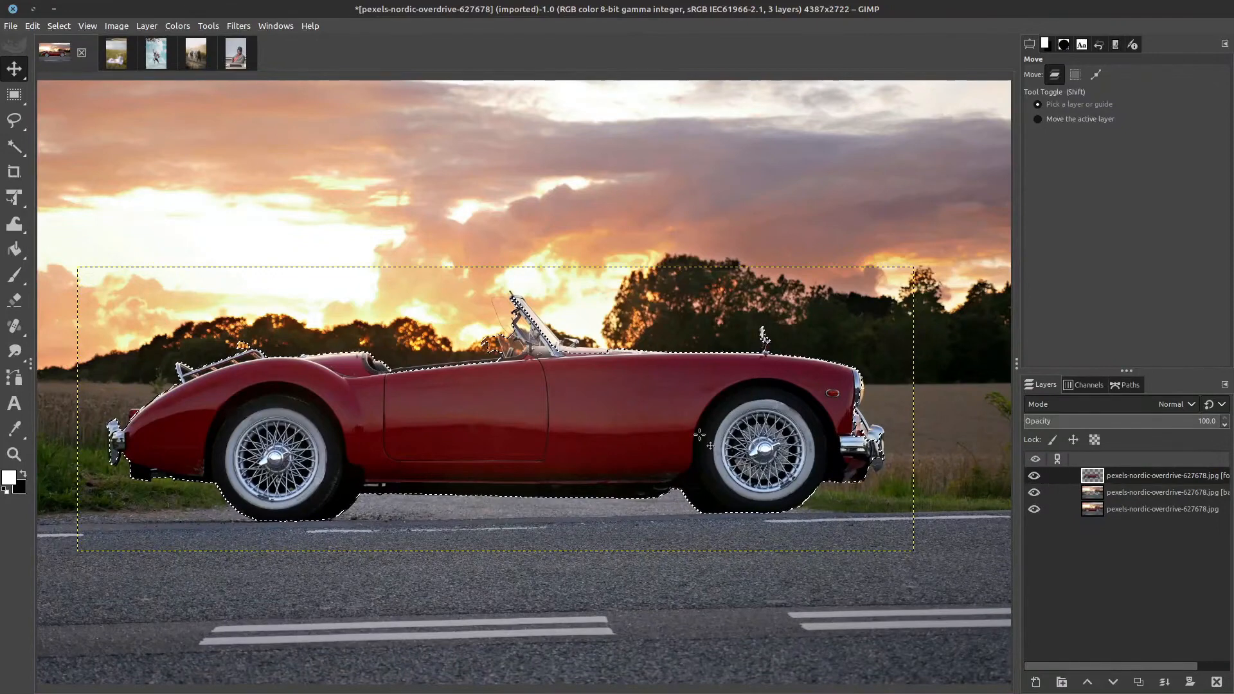
Hide both extracted layers and add a layer mask to the original photo layer, initialized from the selection
left_click(1034, 476)
left_click(1034, 492)
left_click(1092, 510)
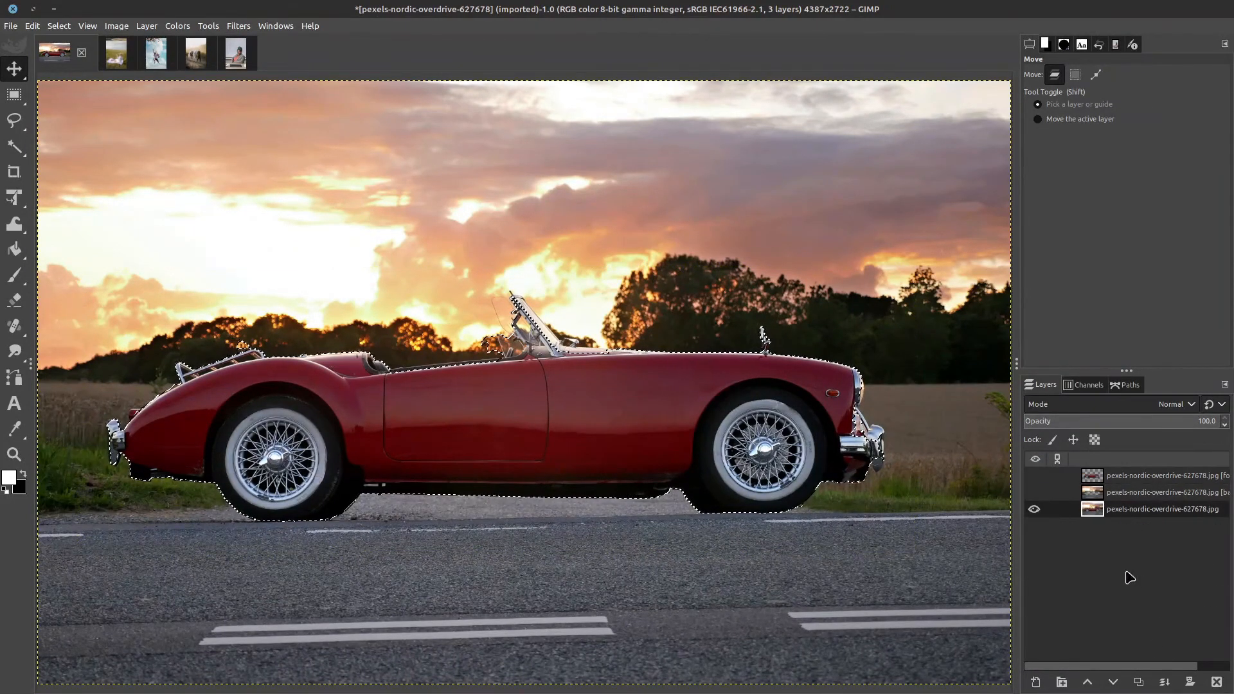
left_click(1189, 681)
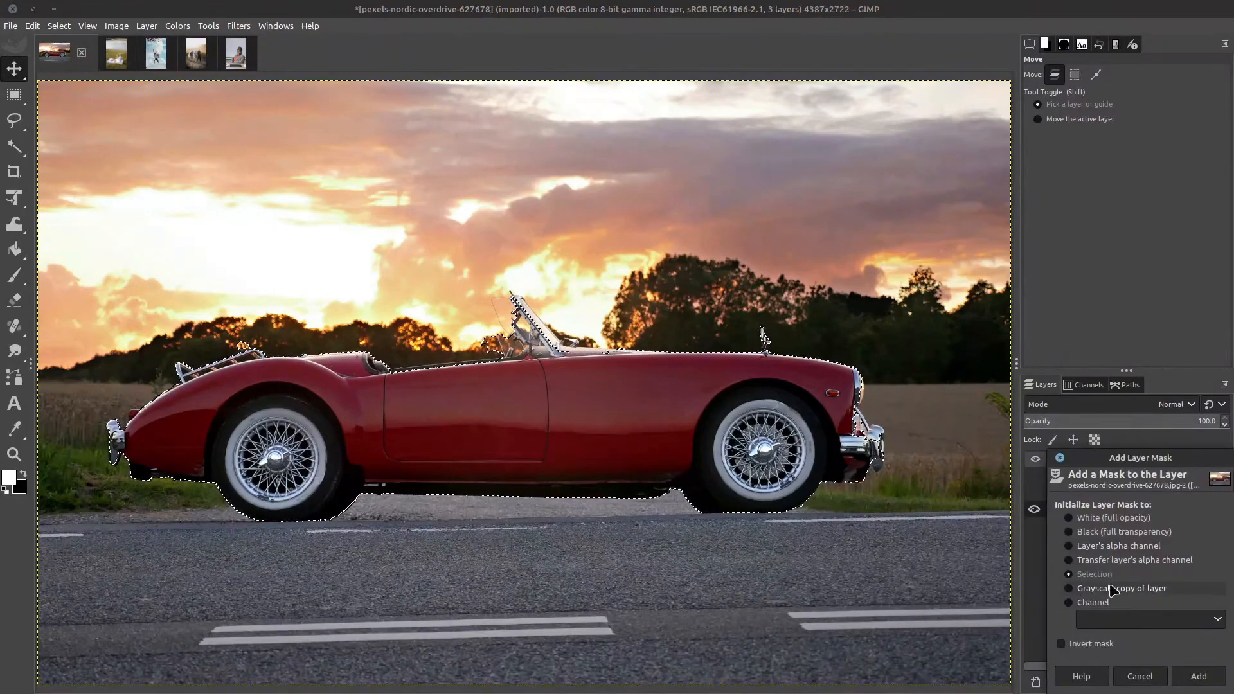
left_click(1217, 674)
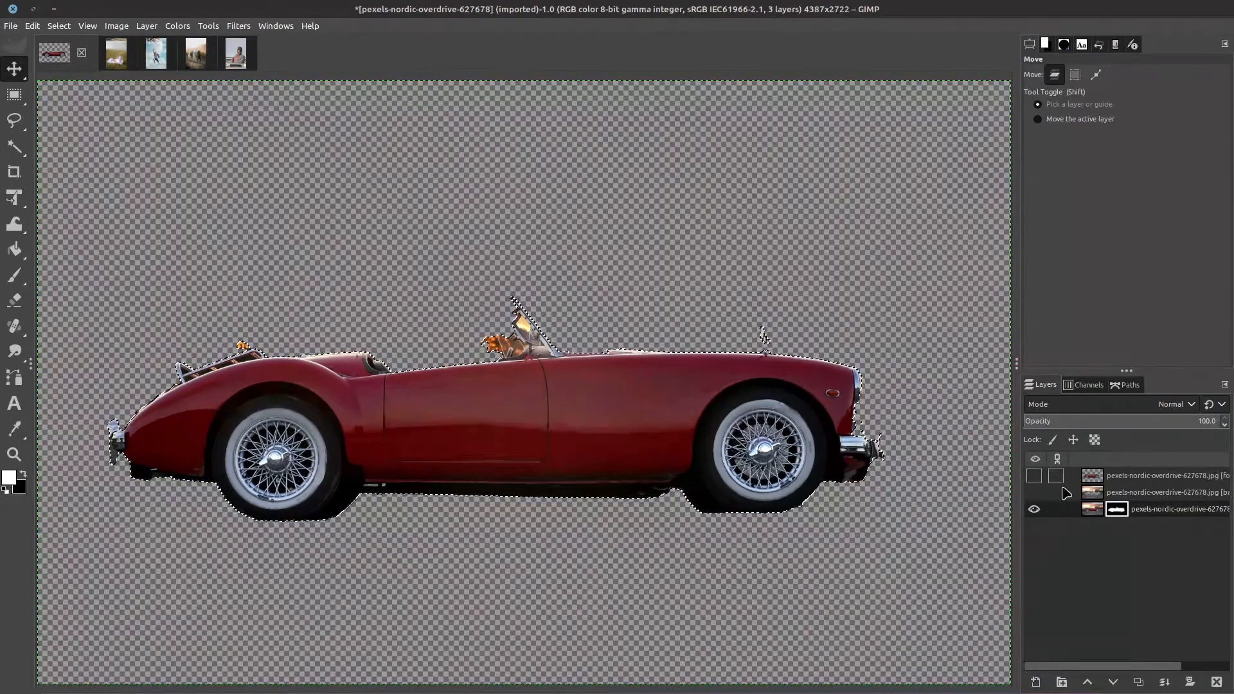
Clear the car selection and activate the Paintbrush tool with the layer mask as target
key("ctrl+shift+a")
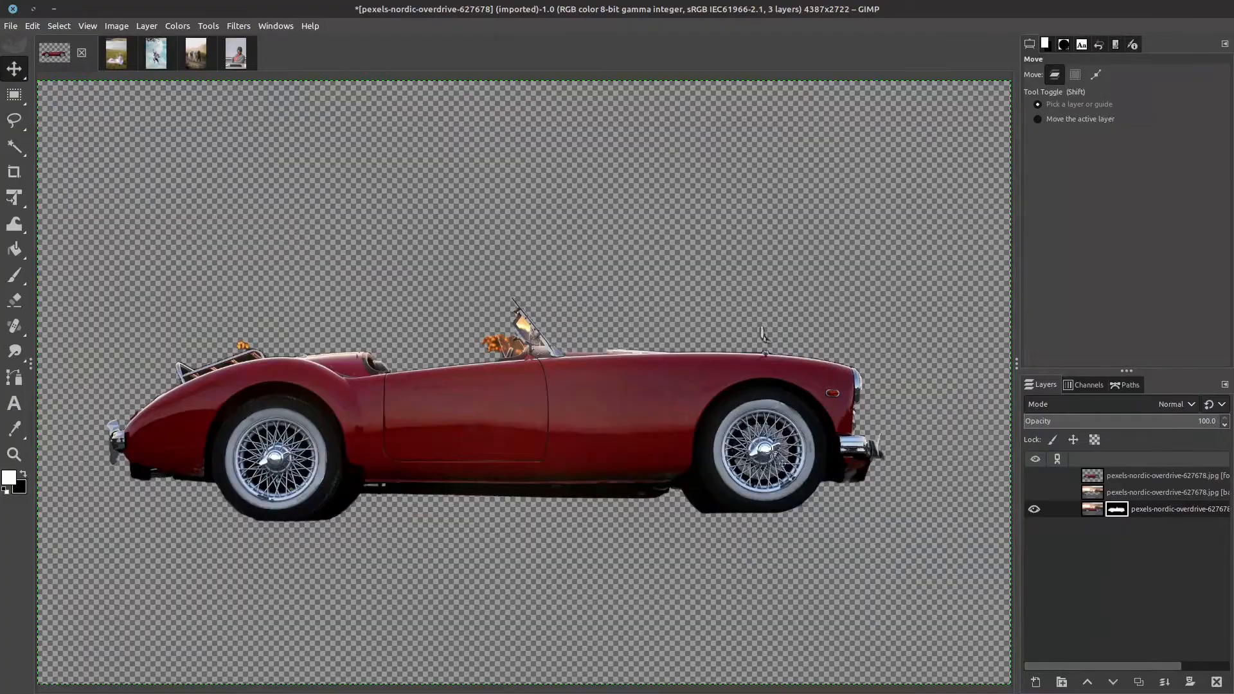
key("p")
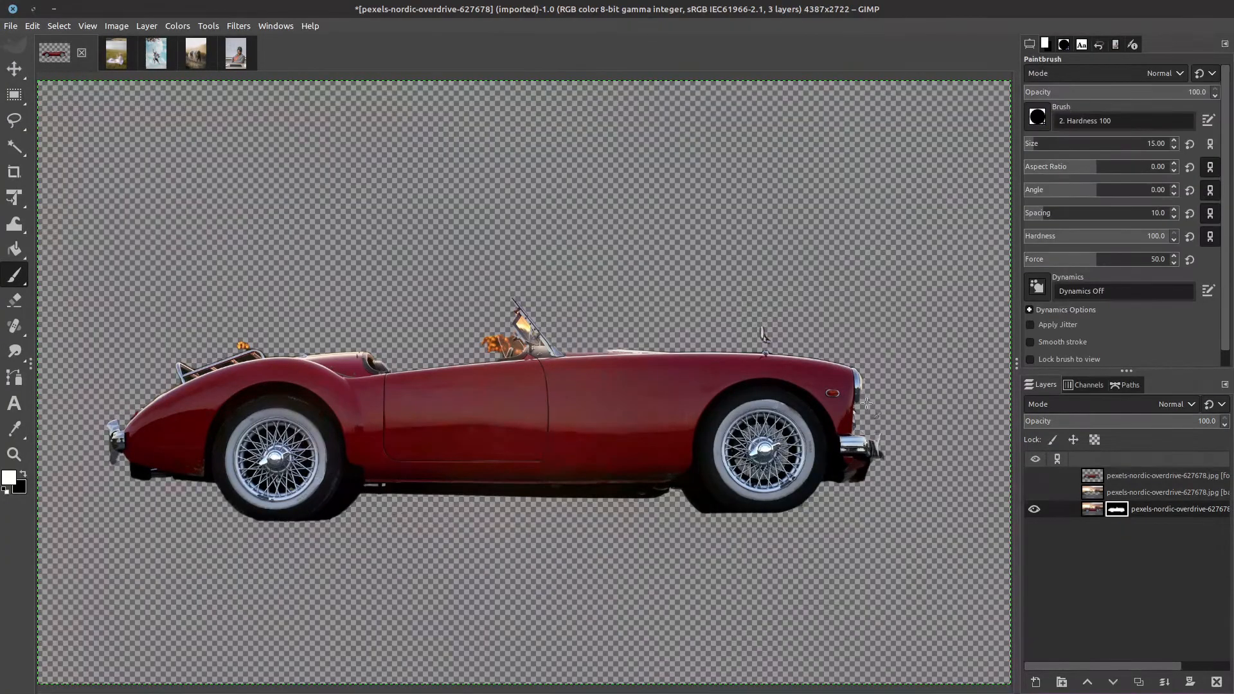
Show the extracted background layer over the masked car and set its opacity to about 50% as a painting guide
scroll(866, 403, "up", 3)
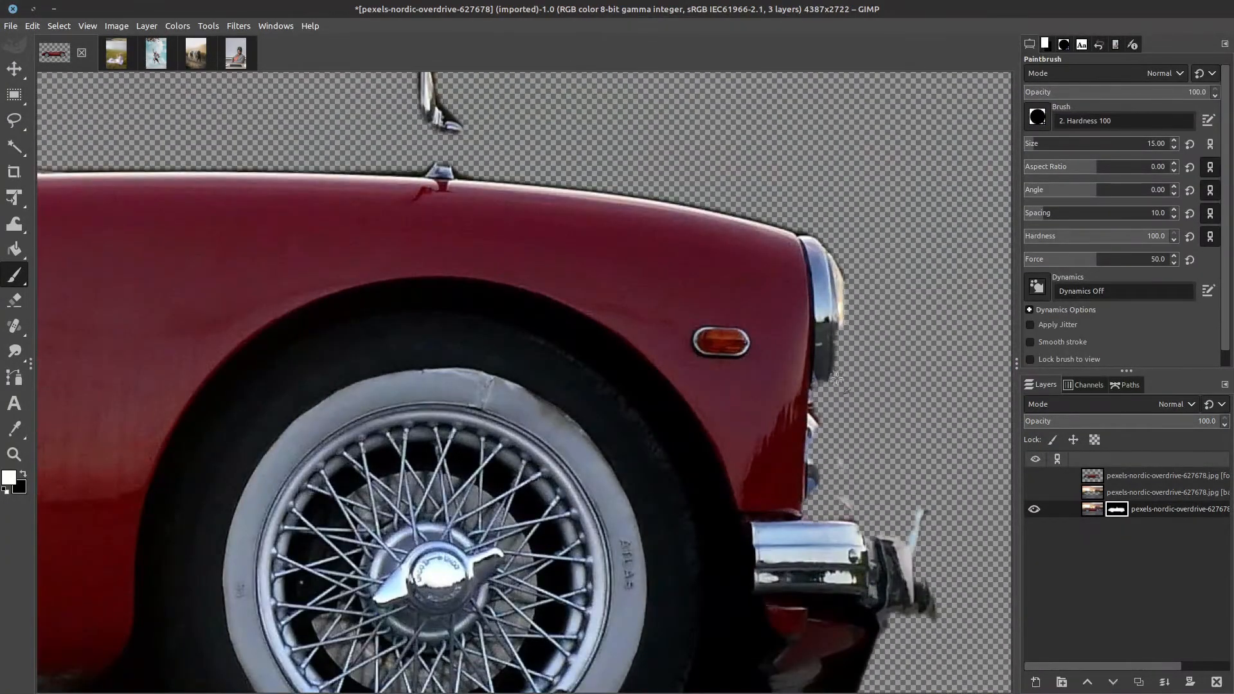
left_click(1033, 492)
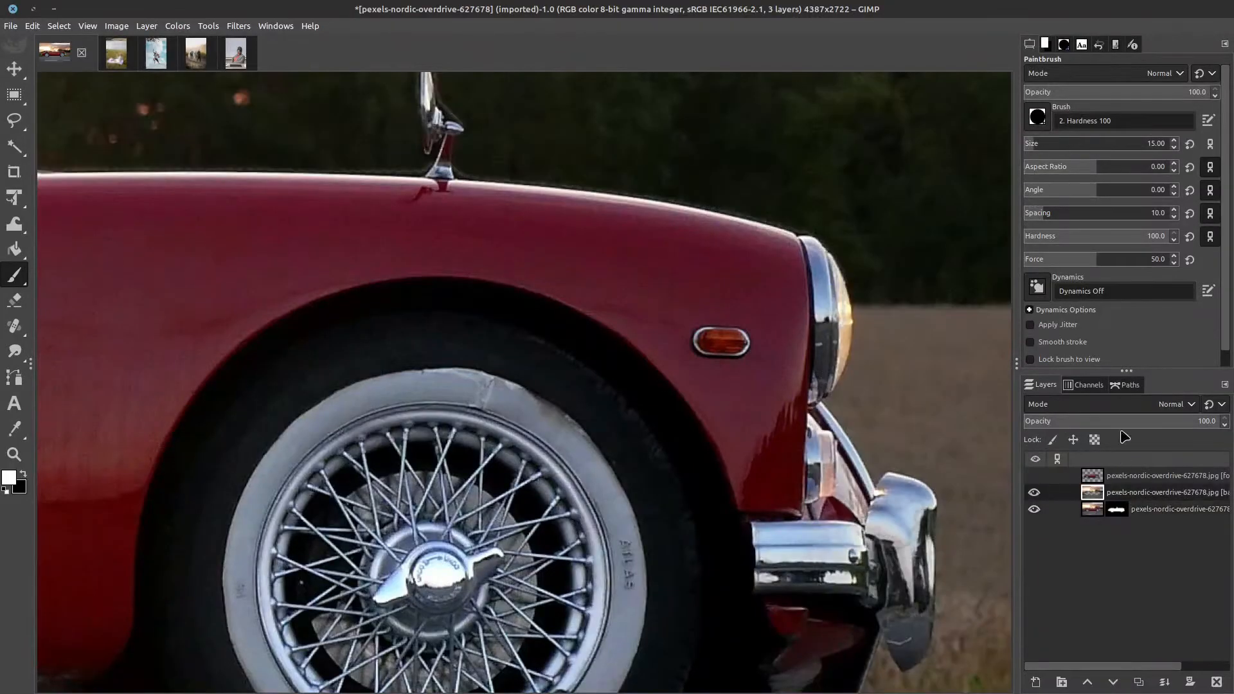
left_click_drag(1121, 424, 1080, 427)
left_click_drag(1093, 427, 1126, 425)
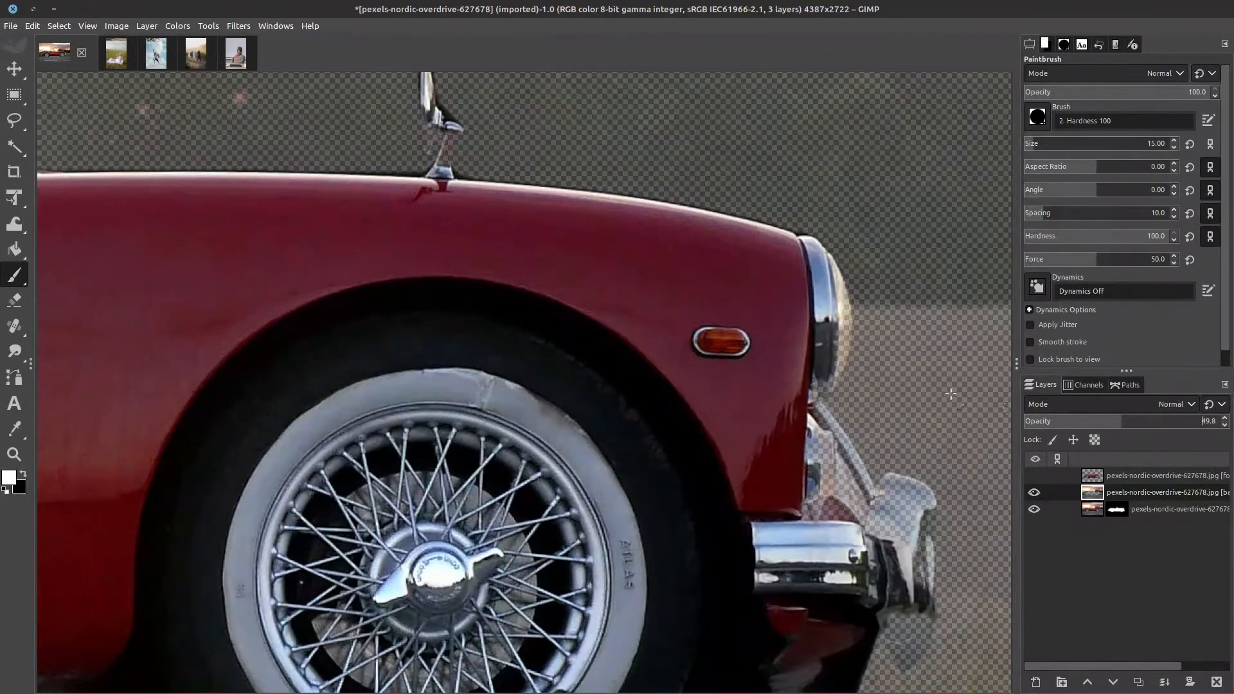
Paint white on the original layer's mask to restore the car's missing headlight and front bumper parts
left_click(1117, 509)
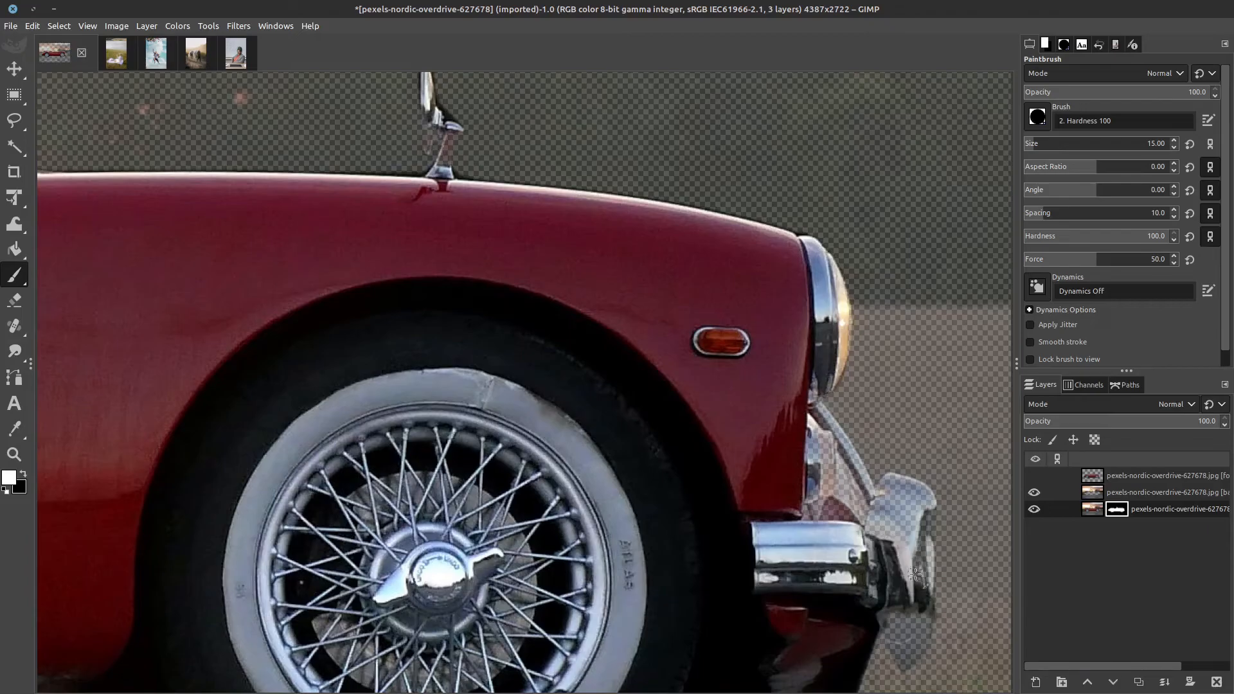
scroll(866, 447, "down", 3)
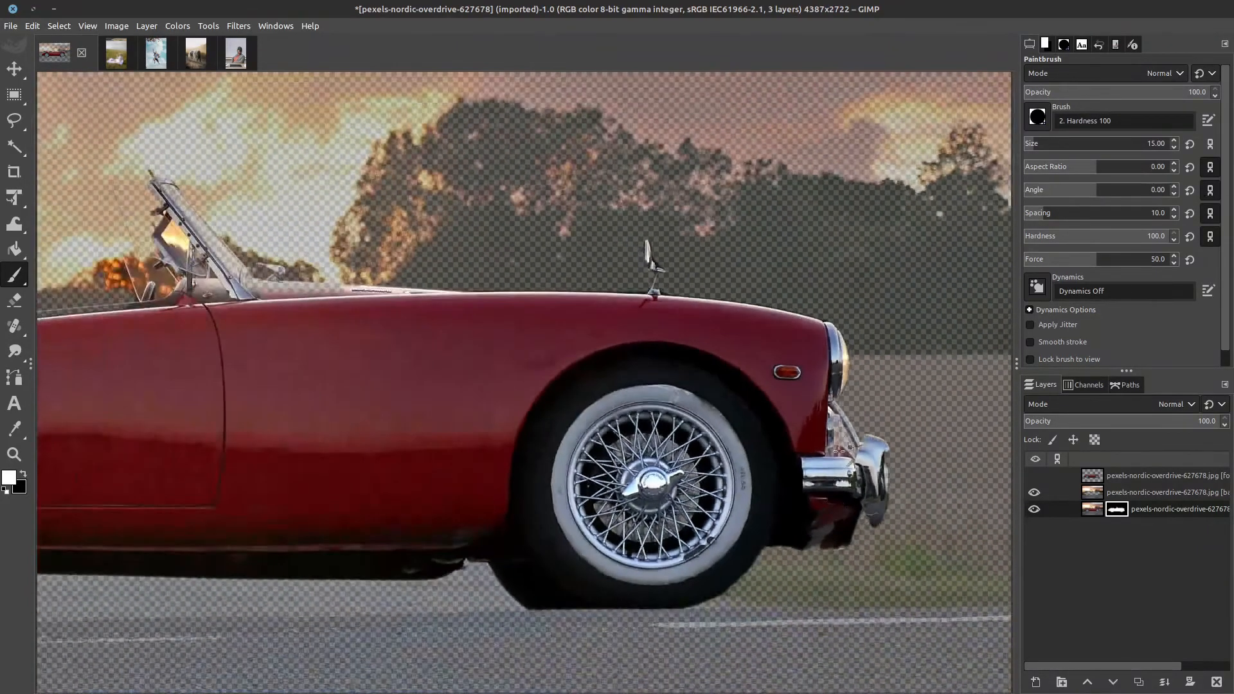
left_click_drag(865, 448, 926, 447)
key("shift+ctrl+j")
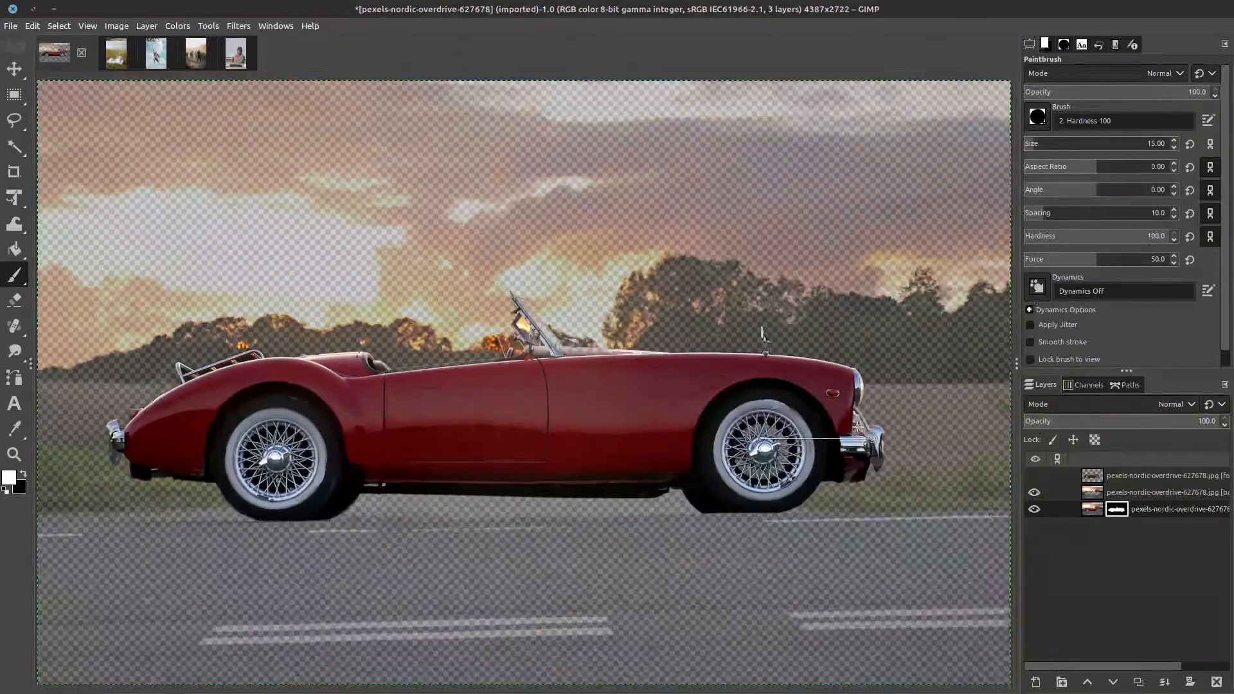
Switch to the picnic photo and run G'MIC's Extract Foreground [Interactive] filter on it
key("alt+2")
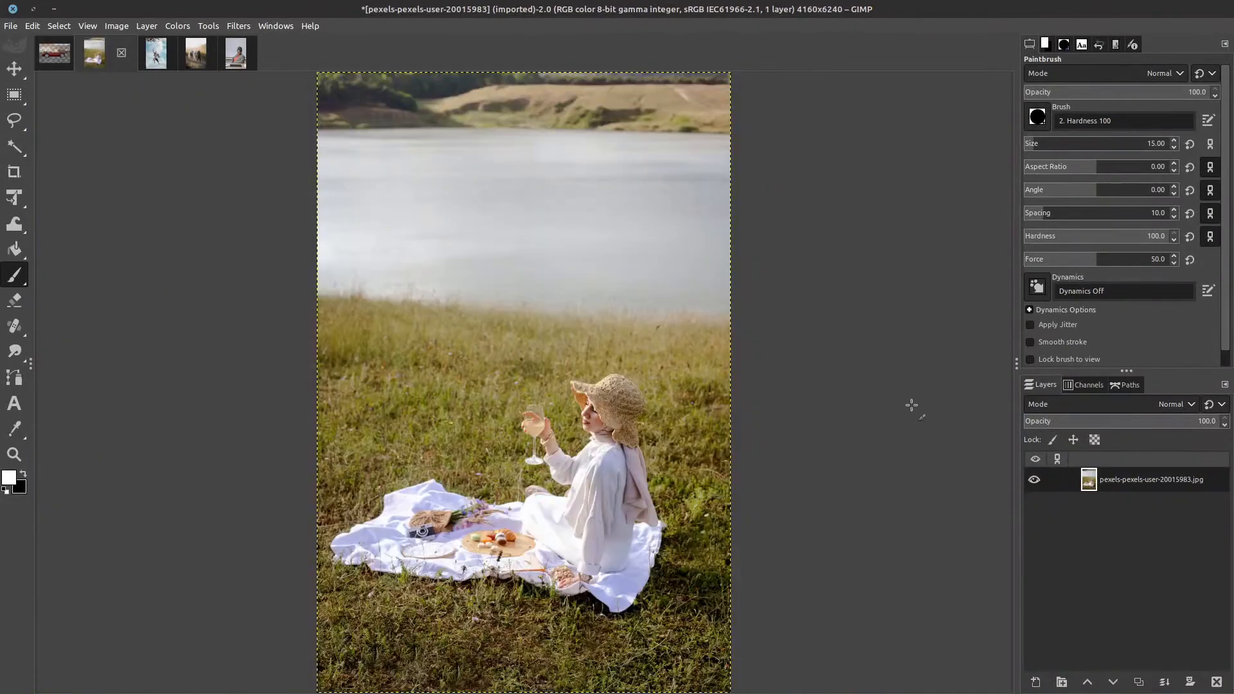
left_click(239, 26)
left_click(322, 376)
left_click(915, 588)
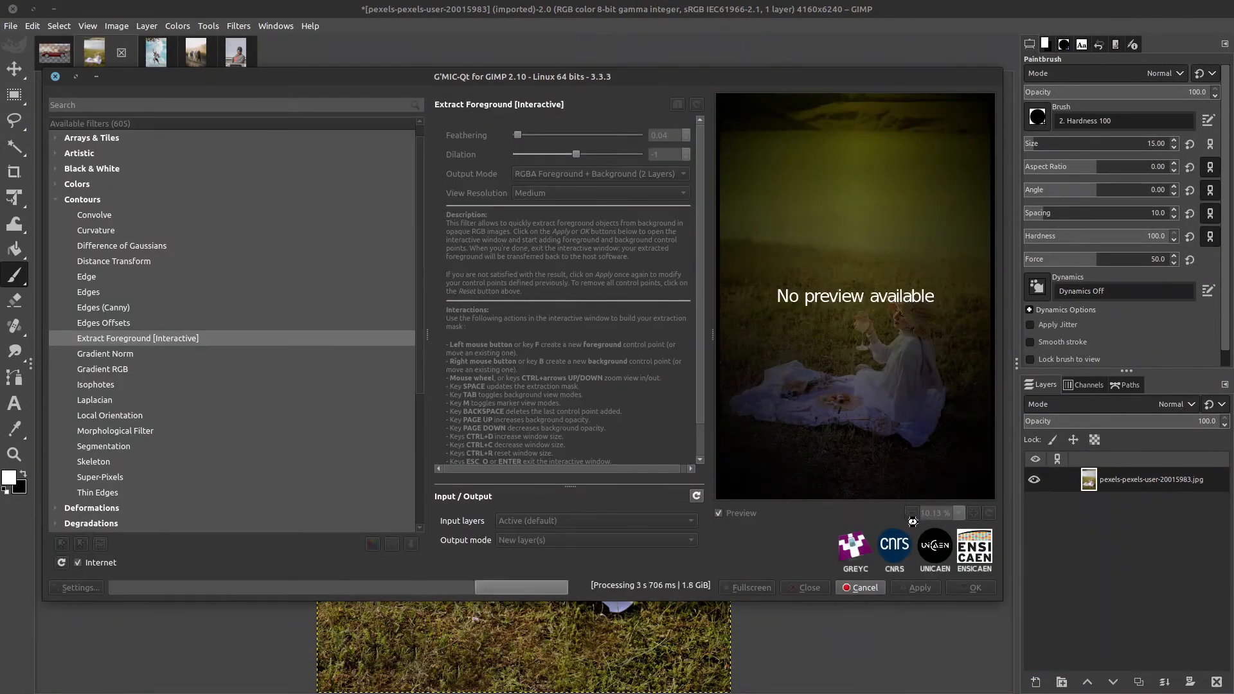
Place foreground control points on the picnic woman's arm, face, back and torso, and update the extraction mask
left_click(638, 408)
left_click(682, 385)
left_click(690, 398)
left_click(699, 425)
left_click(722, 441)
left_click(685, 460)
left_click(690, 450)
key("space")
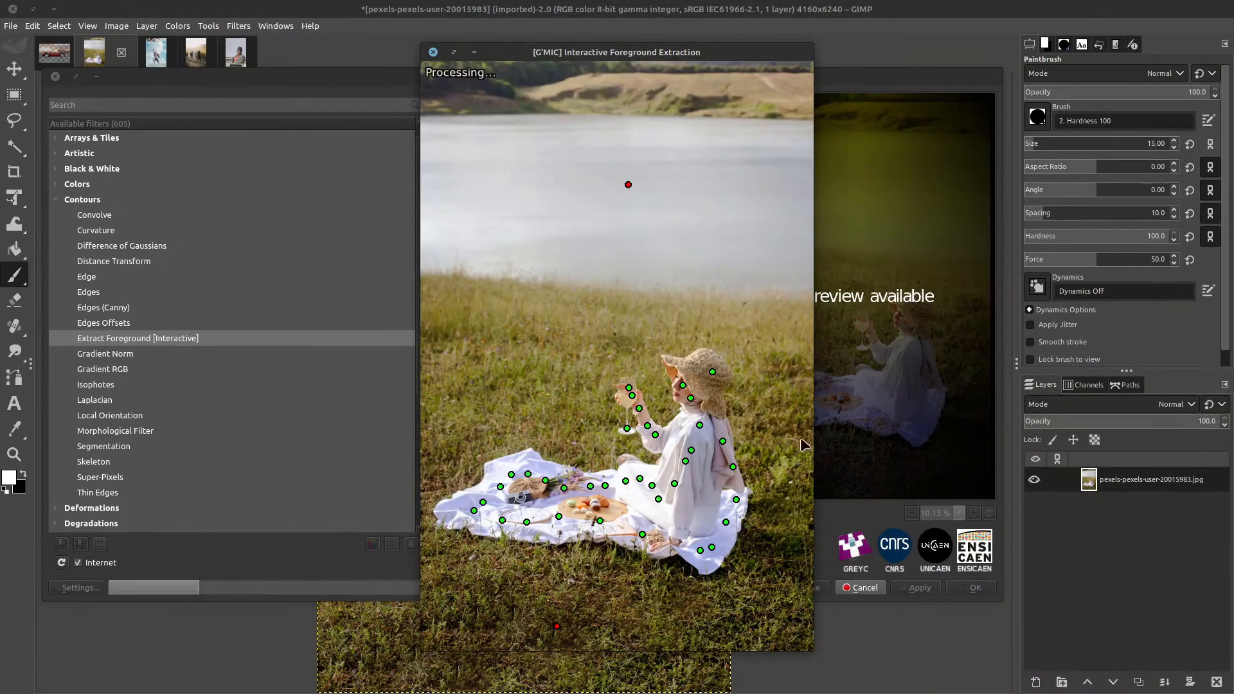
Add foreground points on the woman's hat and hand and background points in the grass beside her, and update the mask
left_click(699, 356)
left_click(678, 363)
left_click(689, 387)
right_click(797, 521)
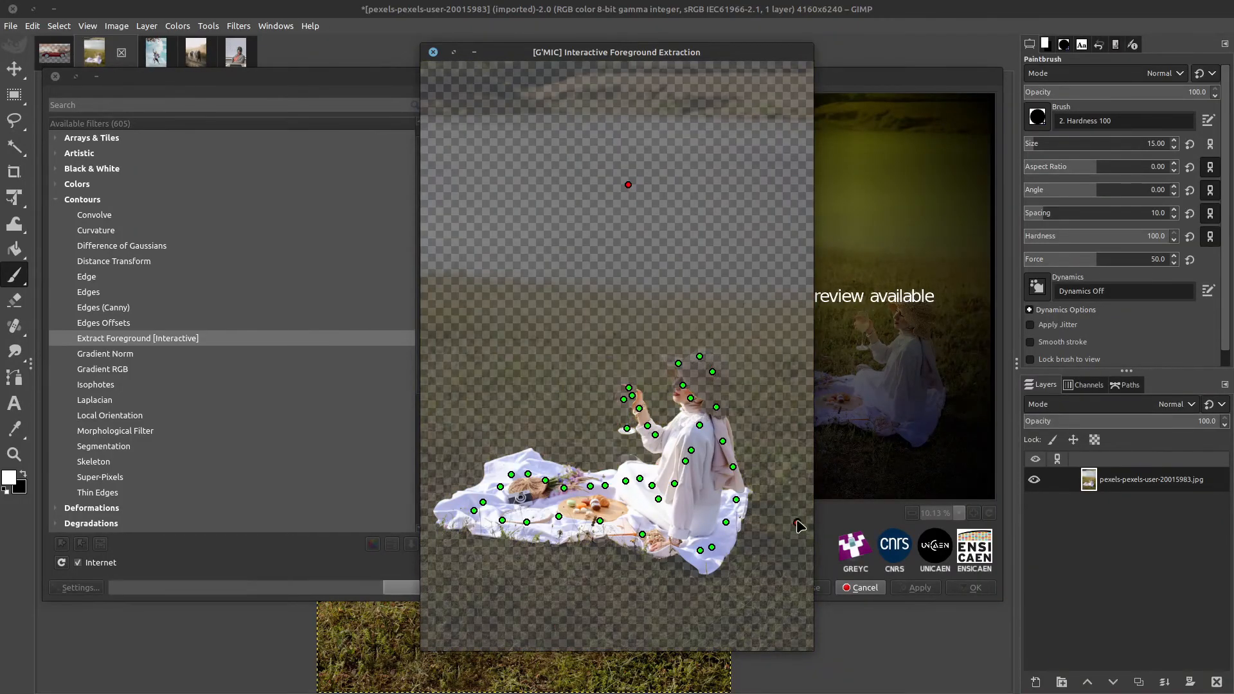
right_click(790, 548)
left_click(716, 360)
left_click(623, 399)
key("space")
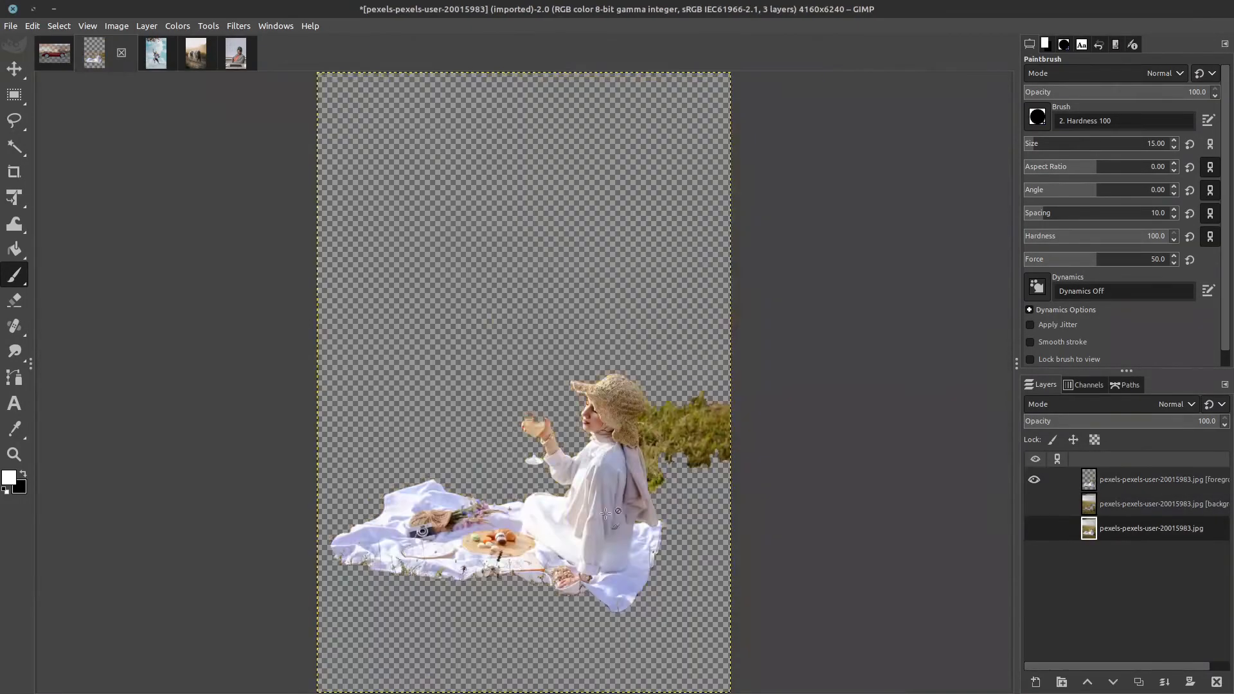
Switch to the photo of the jumping man and run the Extract Foreground [Interactive] filter again
left_click(156, 52)
left_click(239, 27)
left_click(292, 58)
left_click(971, 587)
Place foreground points along the jumping man's raised arm, head and shirt, mark the sky as background, and update the mask
left_click(560, 281)
left_click(562, 309)
left_click(571, 327)
left_click(615, 339)
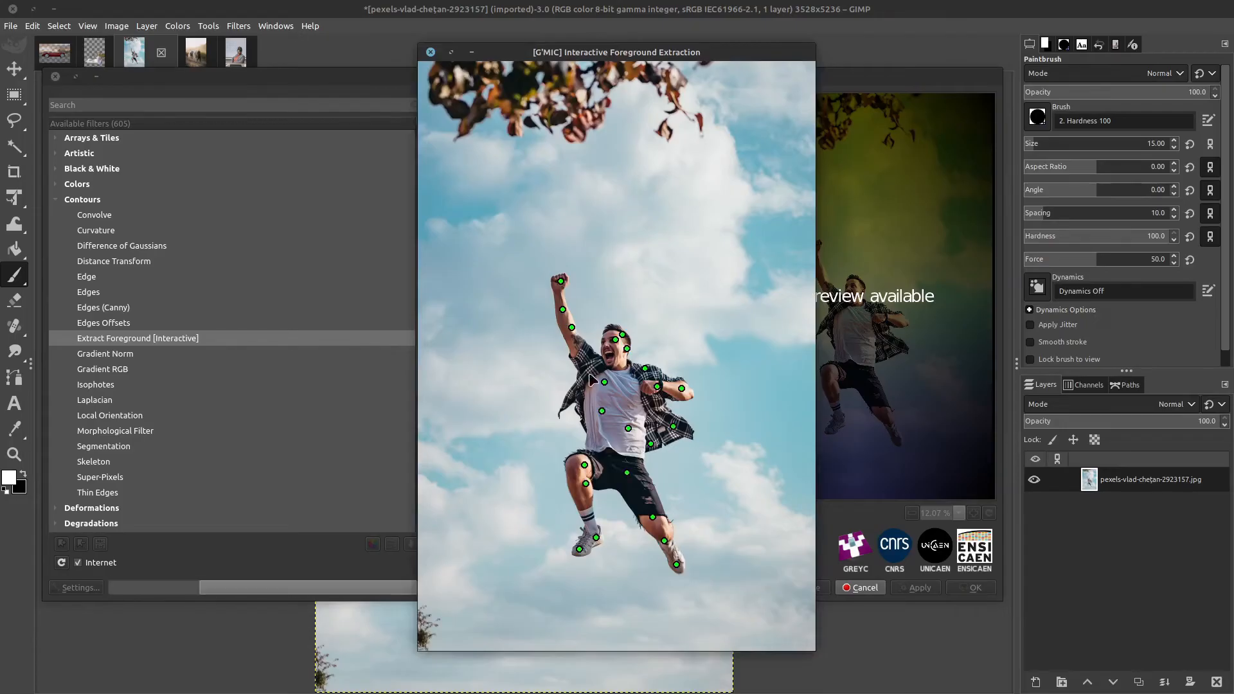
left_click(590, 372)
left_click(577, 394)
right_click(773, 94)
key("space")
Refine the extraction with points on the man's chin and the sky, and hide the resulting background and original layers
left_click(622, 361)
left_click(615, 357)
right_click(438, 245)
key("space")
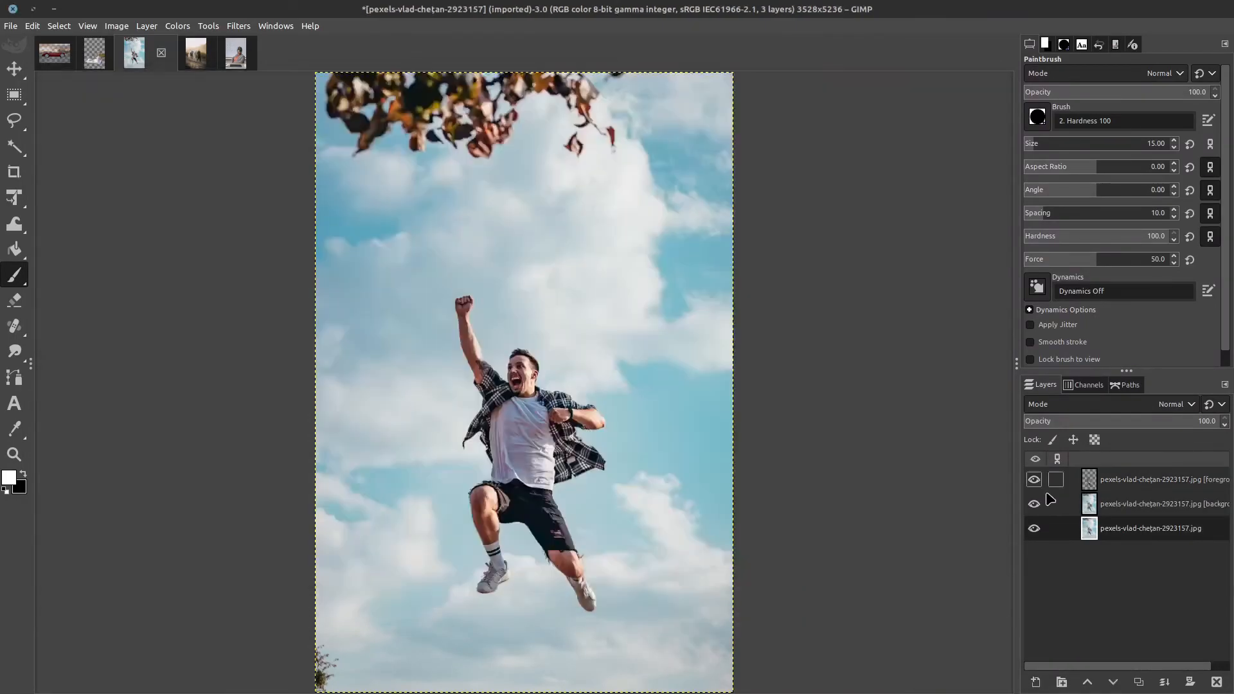
left_click(1033, 504)
left_click(1034, 528)
Switch to the photo of the man leading a white horse and run Extract Foreground [Interactive]
left_click(196, 52)
left_click(238, 27)
left_click(292, 57)
left_click(971, 587)
Place foreground points on the man and the horse's belly, mark the sky and ground as background, and update the mask
right_click(658, 205)
left_click(687, 306)
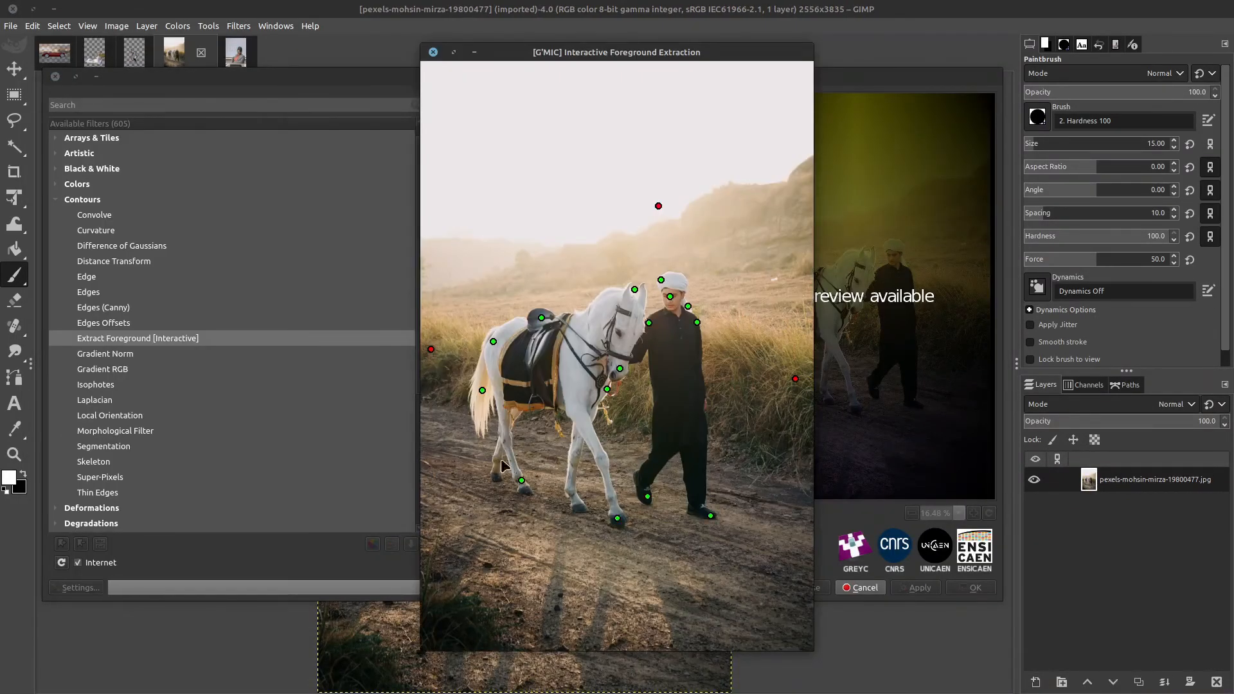
left_click(548, 406)
left_click(542, 403)
left_click(526, 407)
left_click(505, 404)
right_click(710, 605)
right_click(568, 198)
key("space")
Add a foreground point on the horse's head, finish the extraction, and hide the background and original layers
left_click(638, 286)
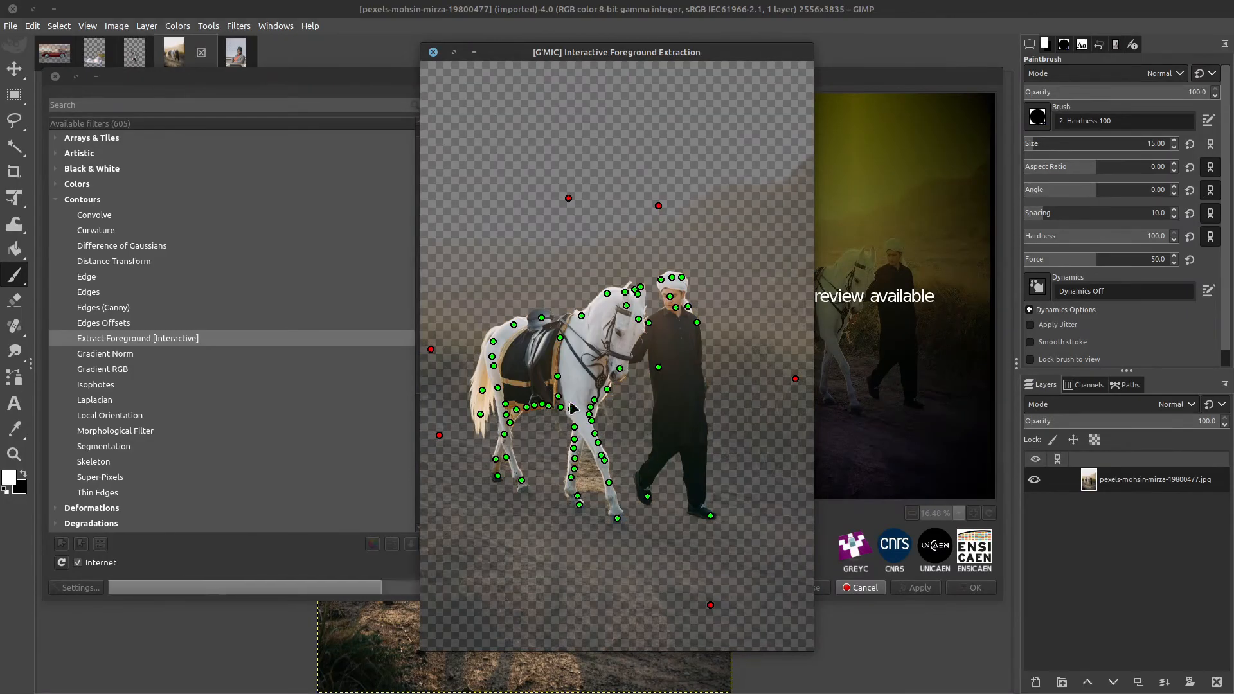
key("Return")
left_click(1033, 503)
left_click(1034, 529)
Switch to the photo of the woman at the desk and run Extract Foreground [Interactive]
left_click(236, 52)
left_click(238, 26)
left_click(291, 57)
left_click(971, 587)
Place foreground points on the seated woman's face, orange top and checked jacket, and update the extraction mask
left_click(707, 356)
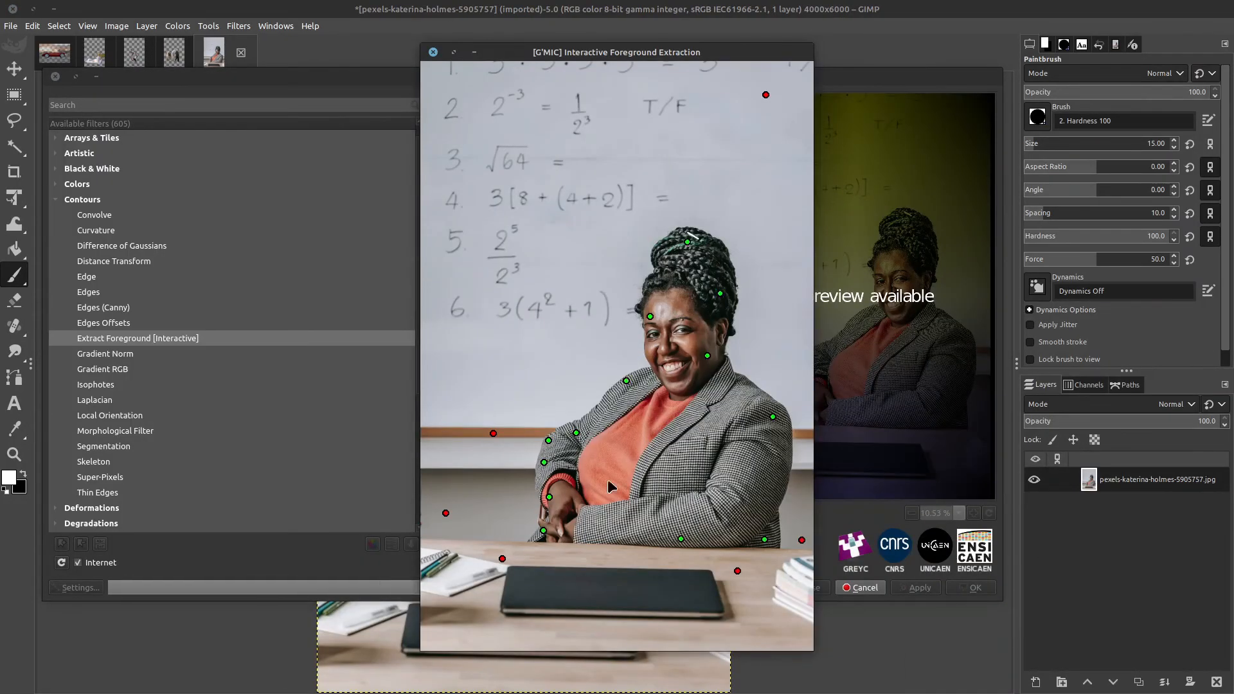
left_click(611, 478)
left_click(664, 496)
left_click(721, 411)
left_click(689, 372)
key("space")
Add a foreground point at the woman's sleeve and a background point on the wall, and finish the extraction
left_click(558, 478)
right_click(424, 466)
key("Return")
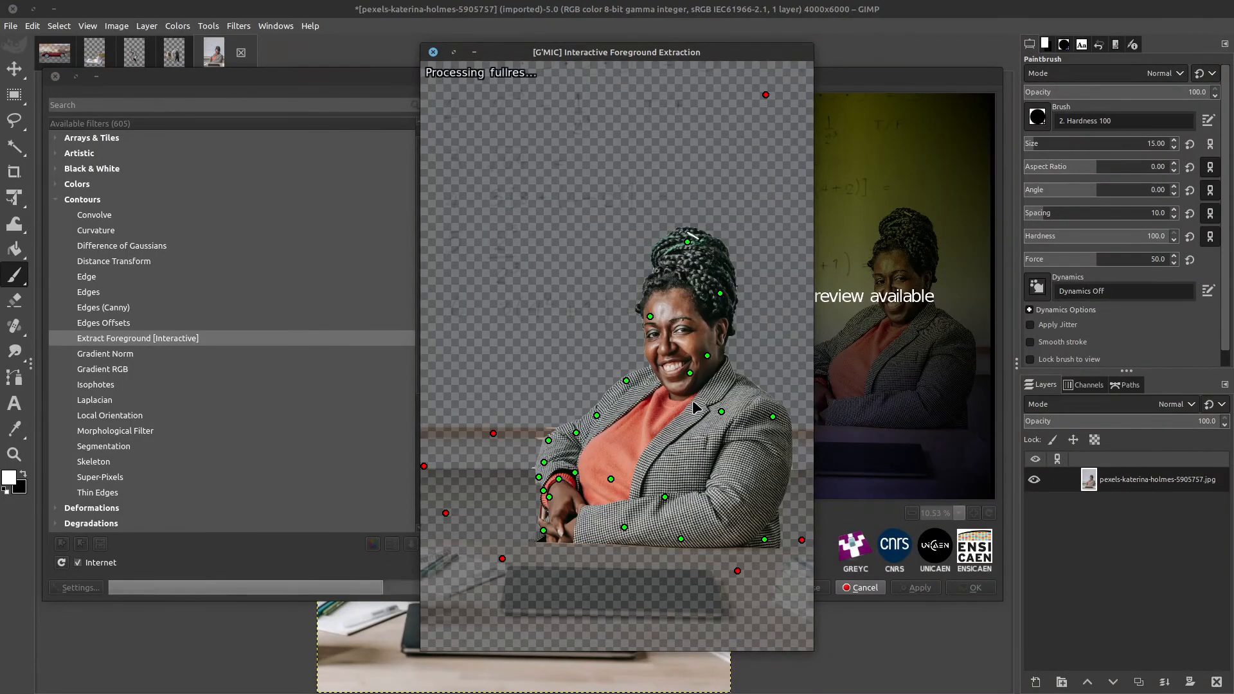